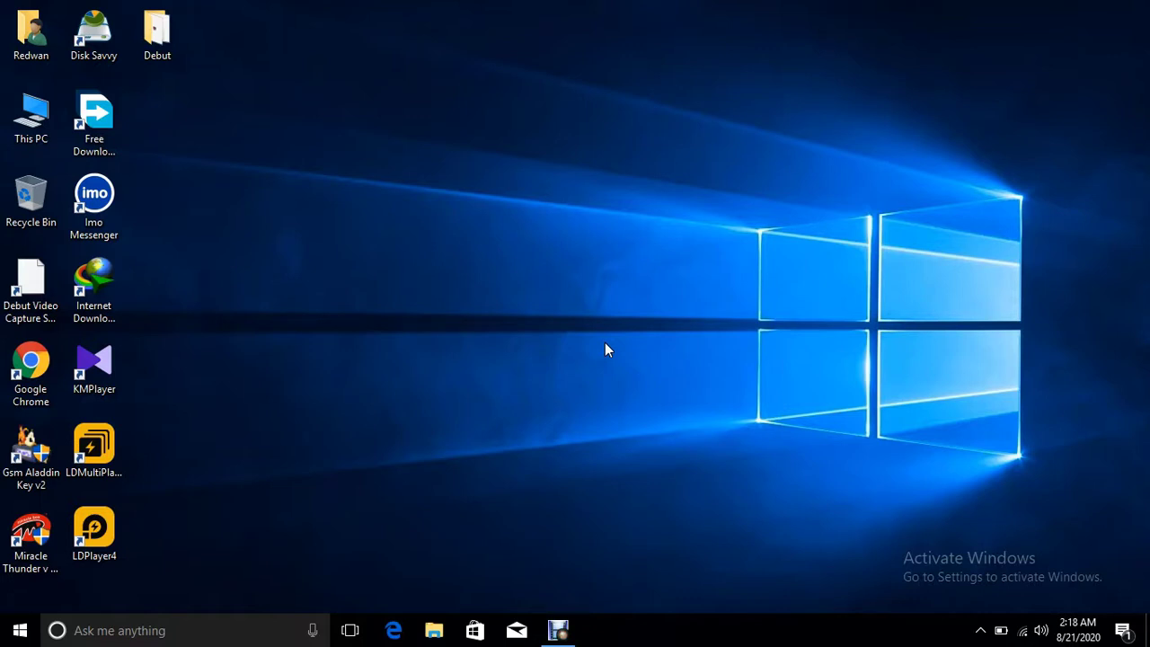
Step: Search Windows for "services" and open the Services app
click(192, 634)
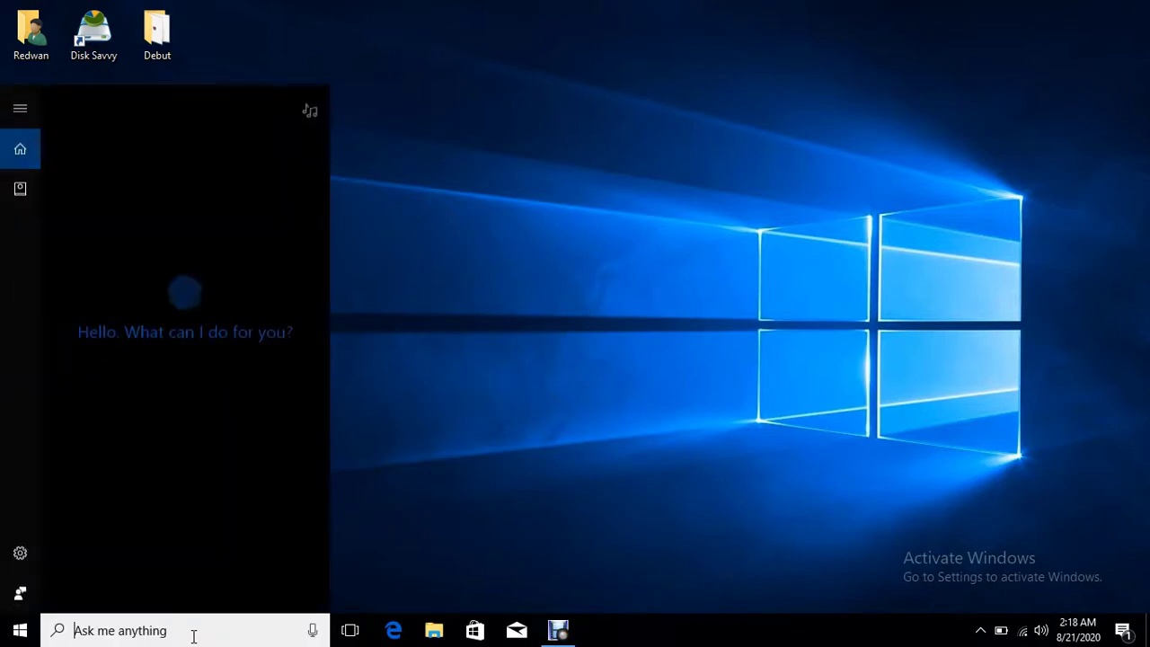
text(serv)
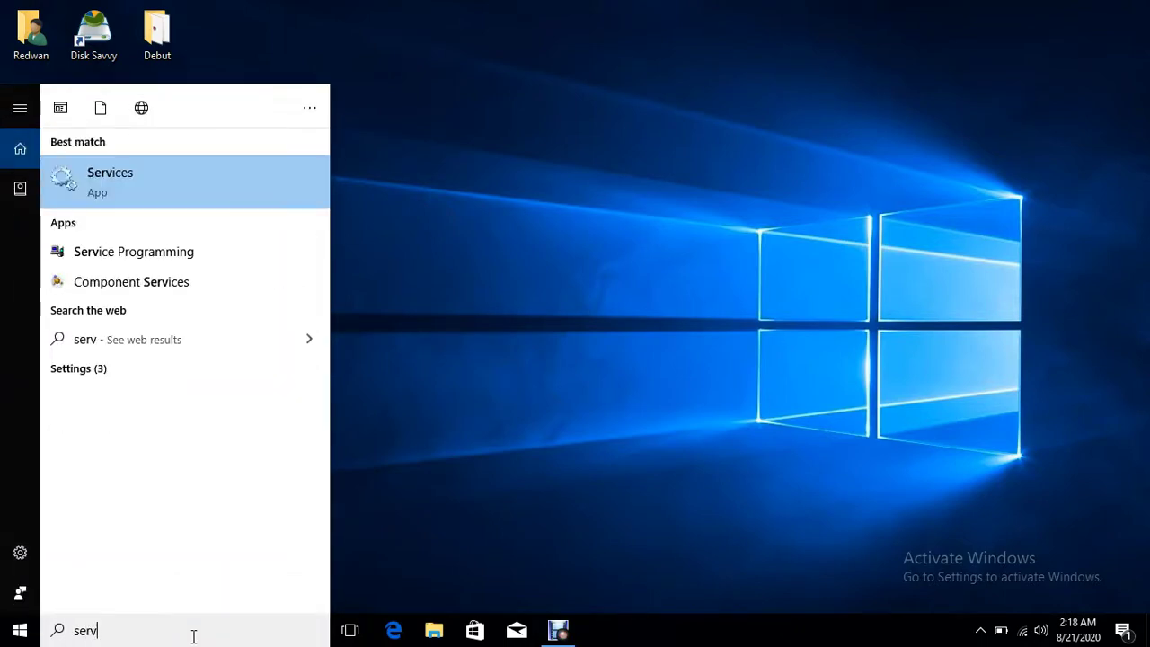
text(ices)
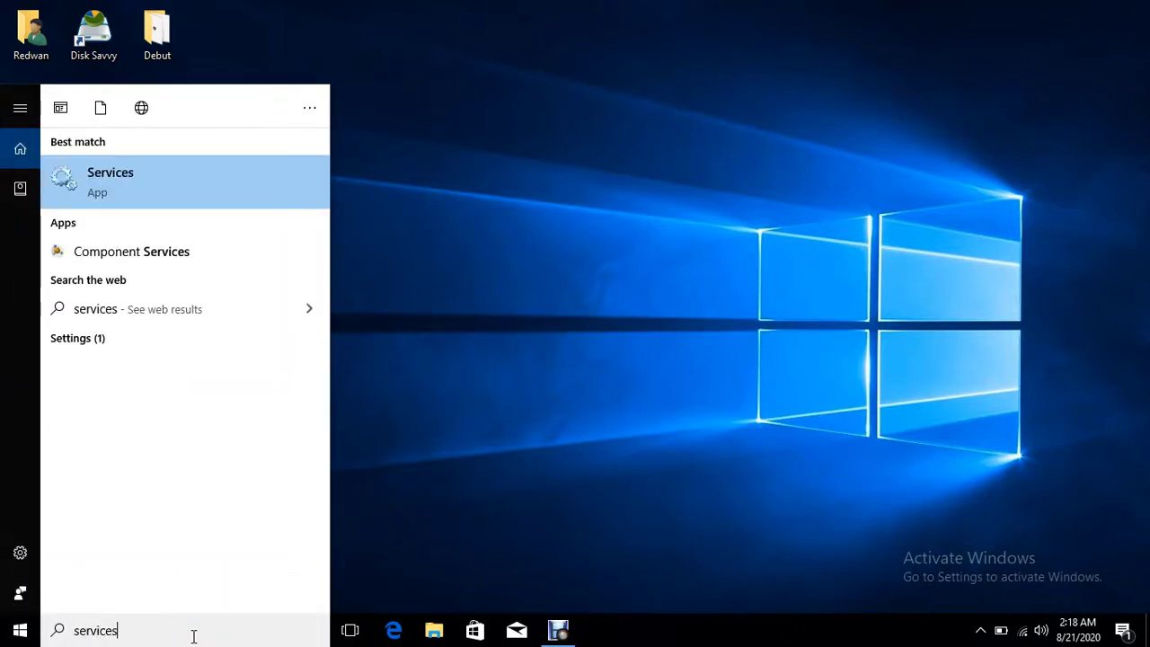
click(121, 185)
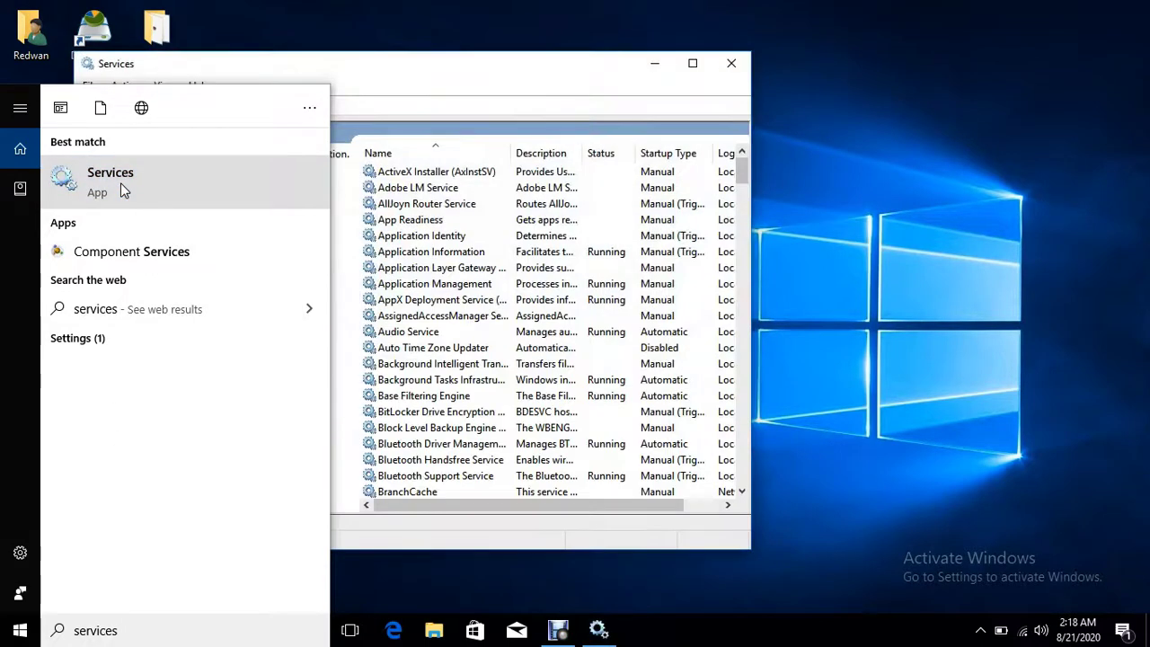
Step: Find the Windows Update service, open its properties, and set and apply the Disabled startup type
click(423, 225)
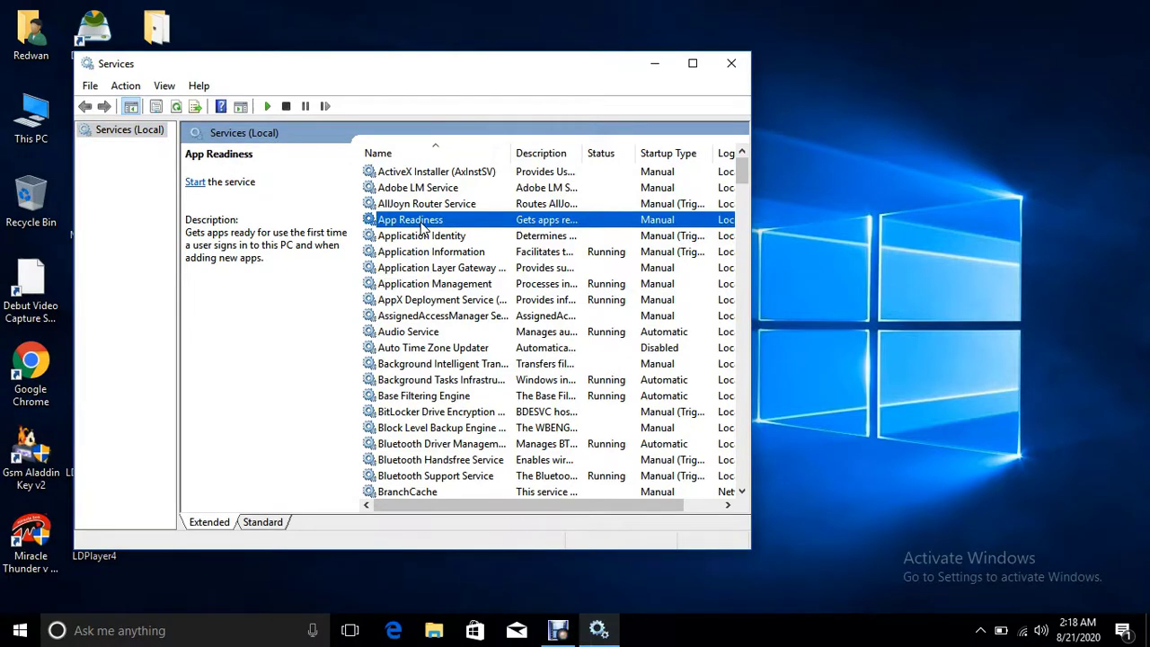
key(w)
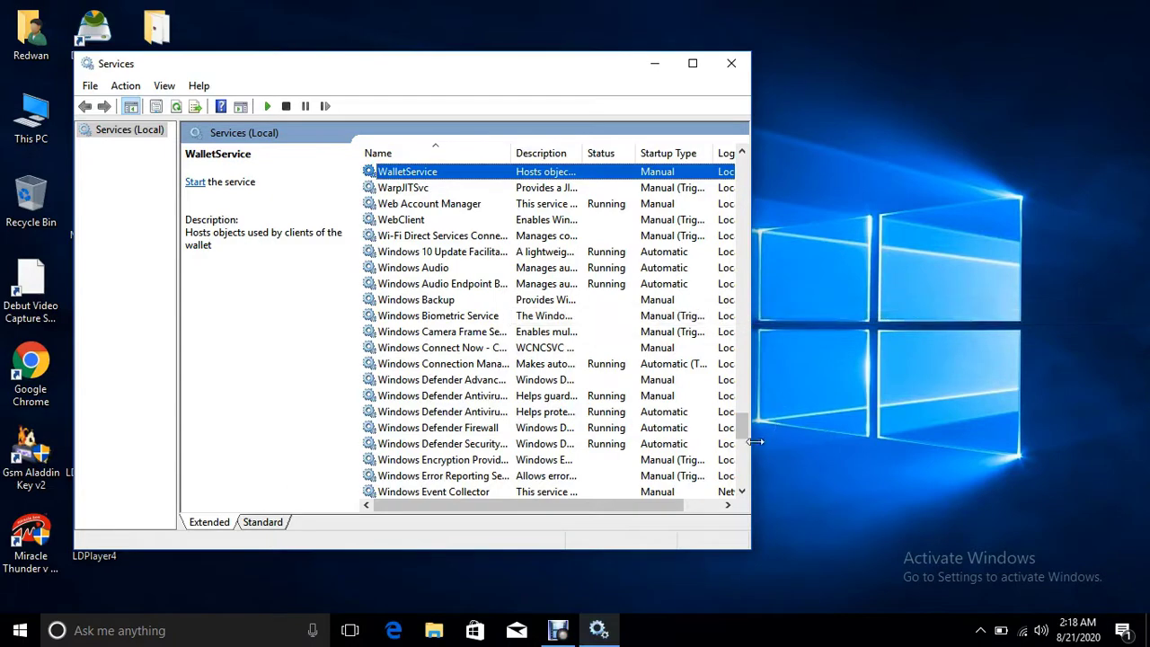
drag(742, 433, 742, 462)
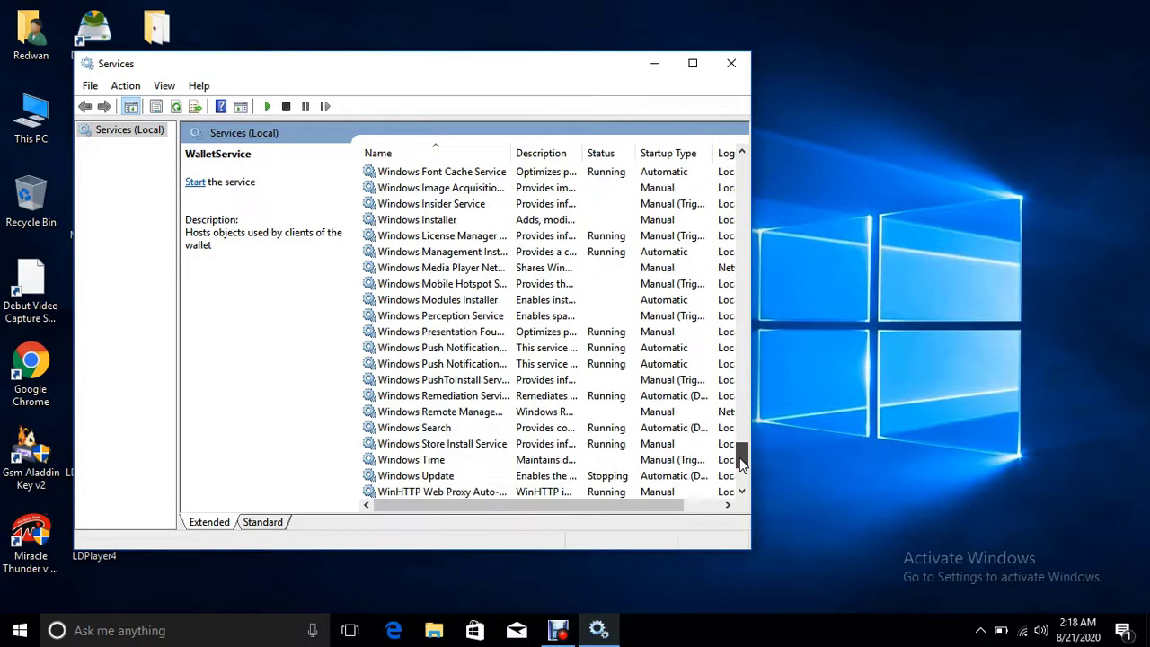
double_click(453, 478)
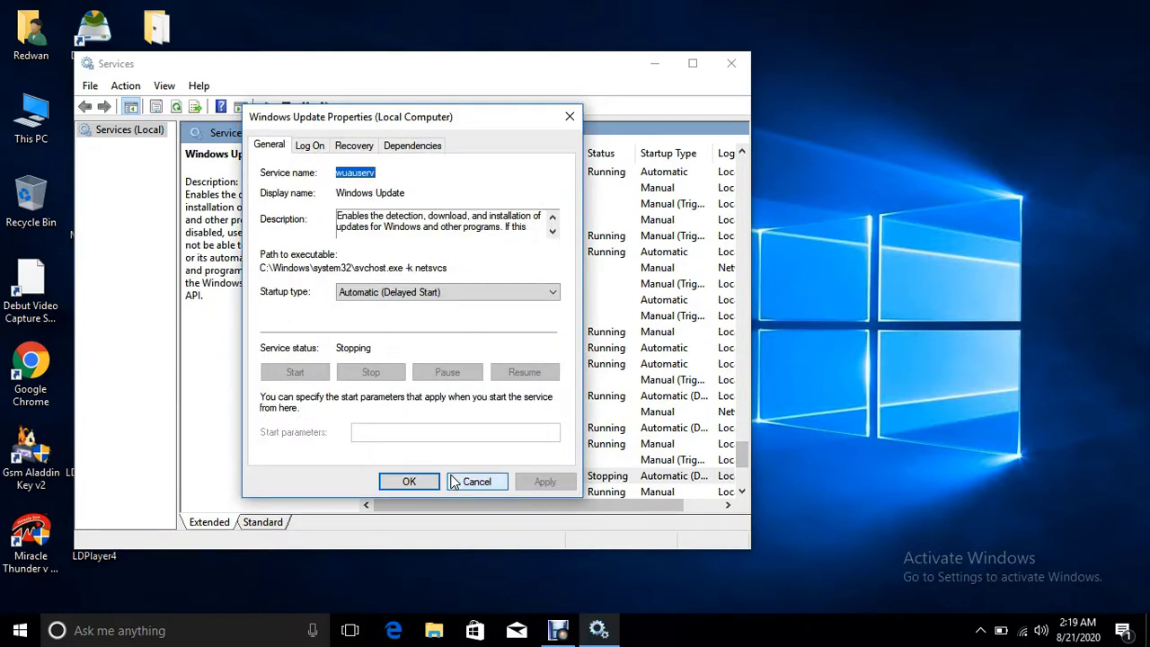
click(392, 297)
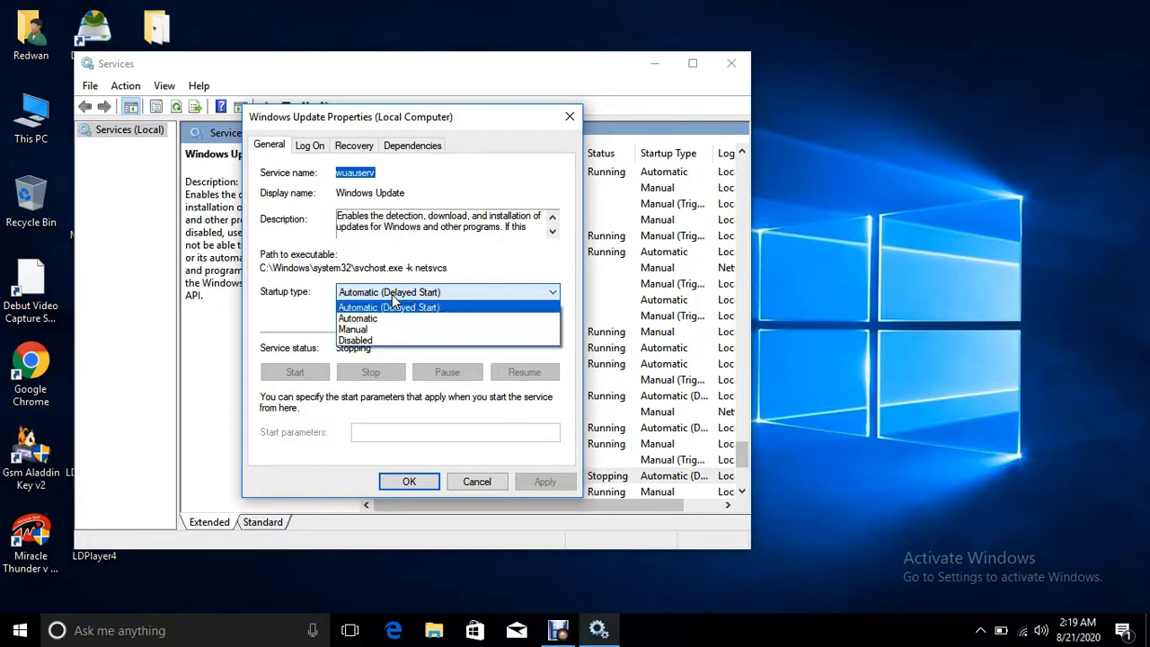
click(360, 342)
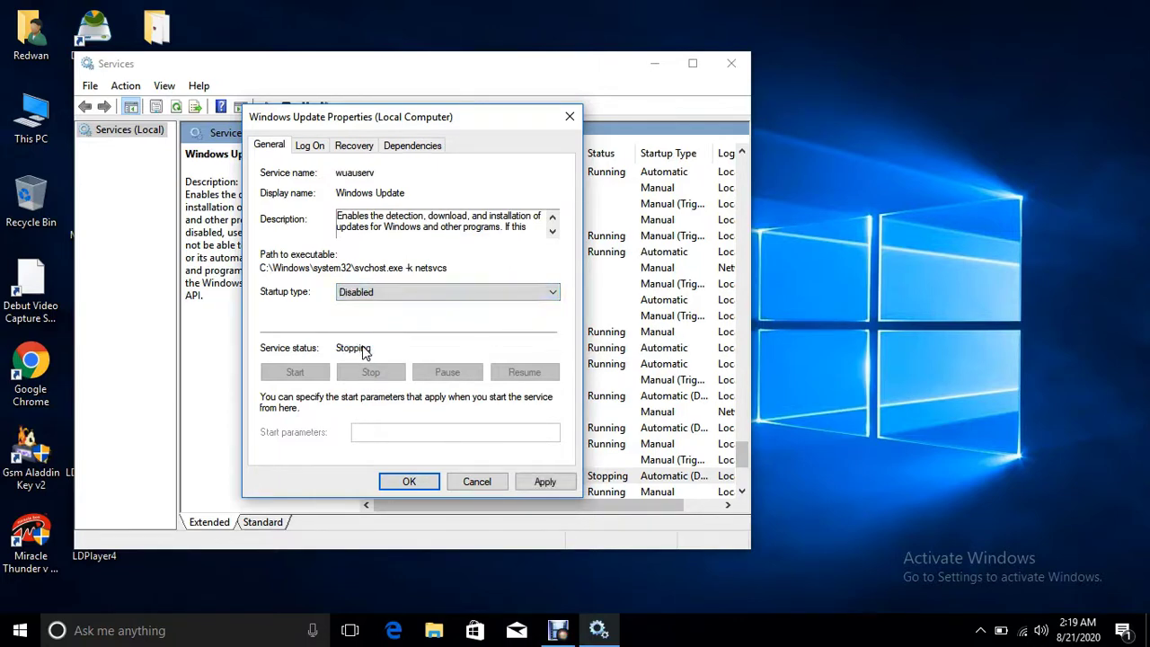
click(545, 482)
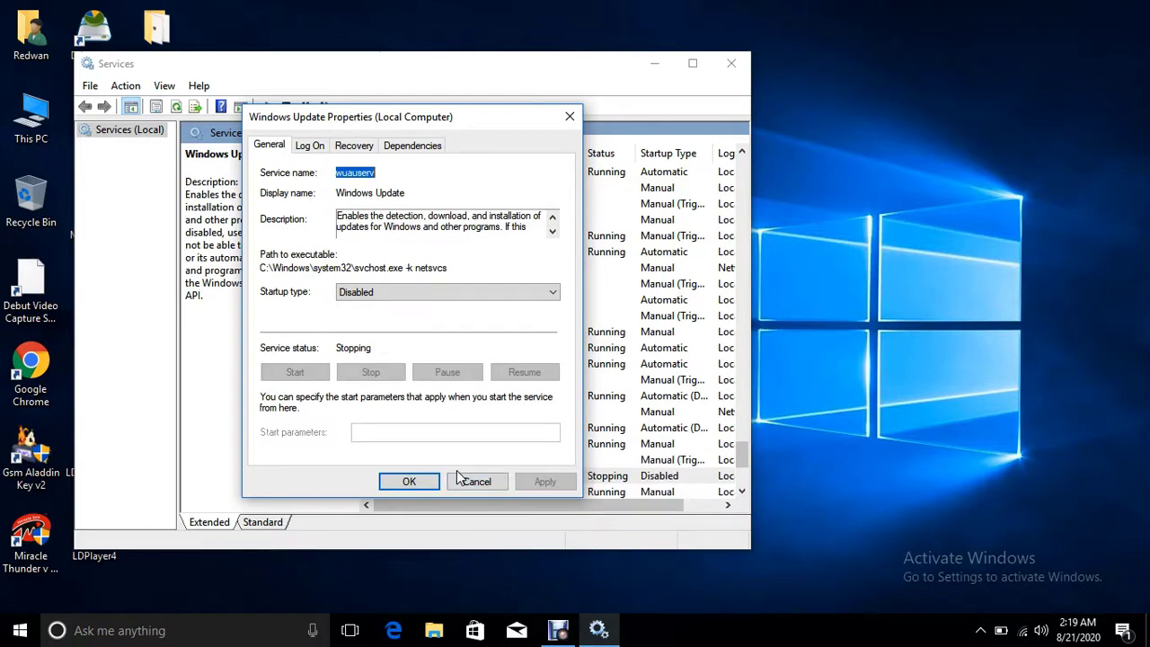
Step: In the Windows Update recovery options, set the fail count reset to 0 days and service restart to 0 minutes, apply, and close the properties
click(344, 150)
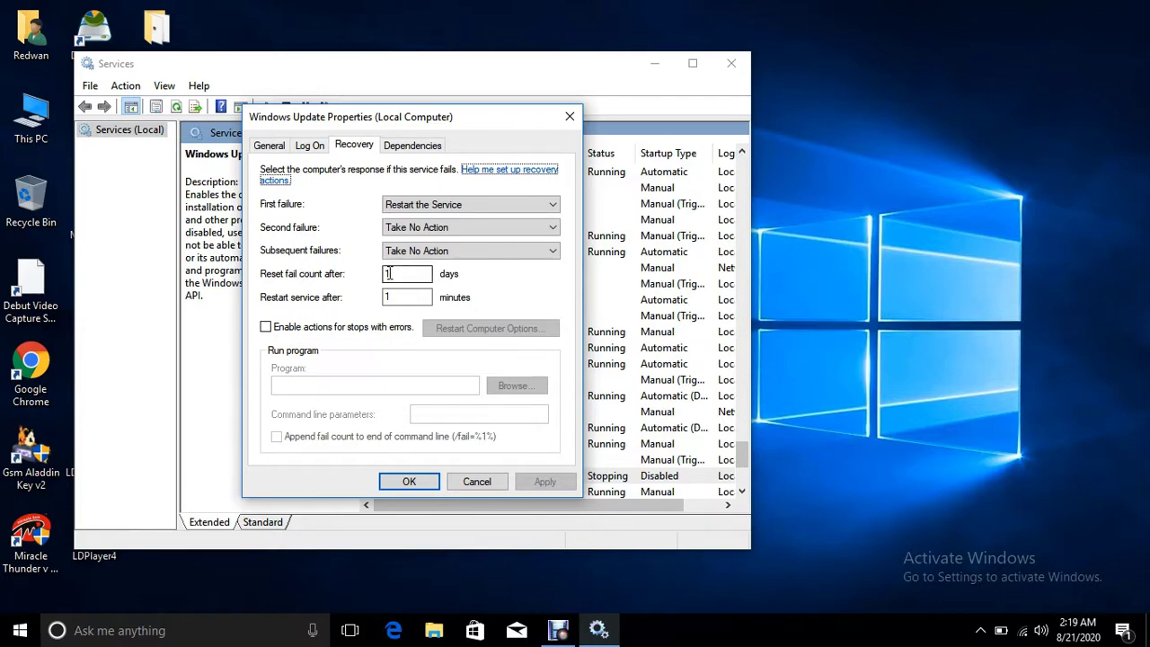
drag(401, 274, 370, 269)
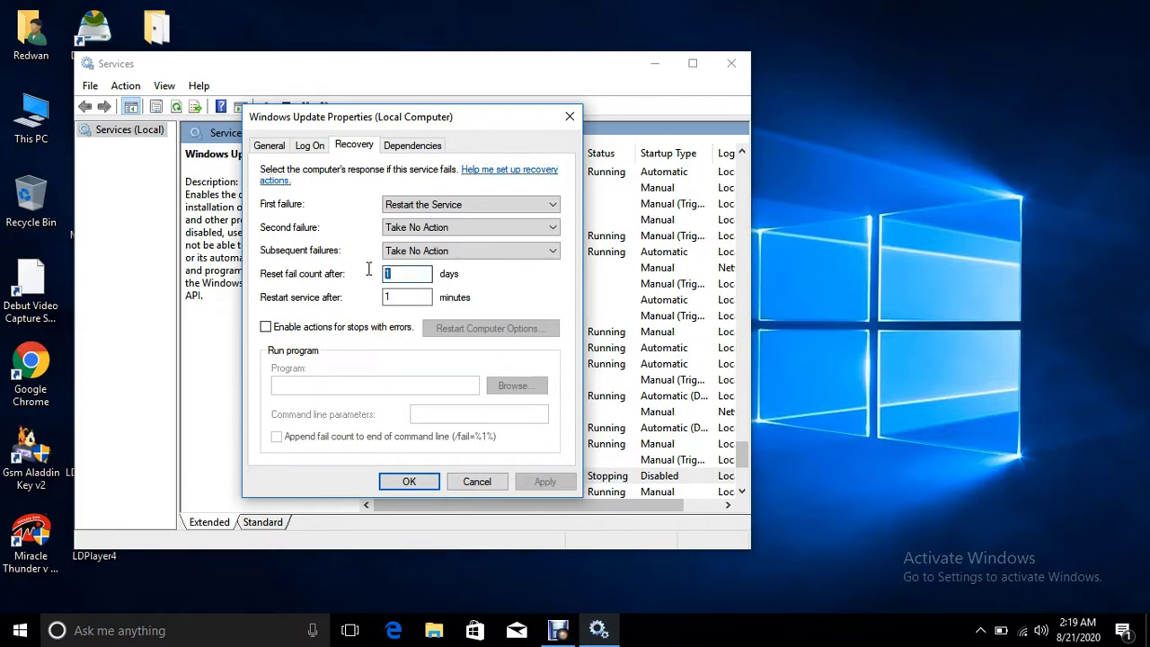
text(0)
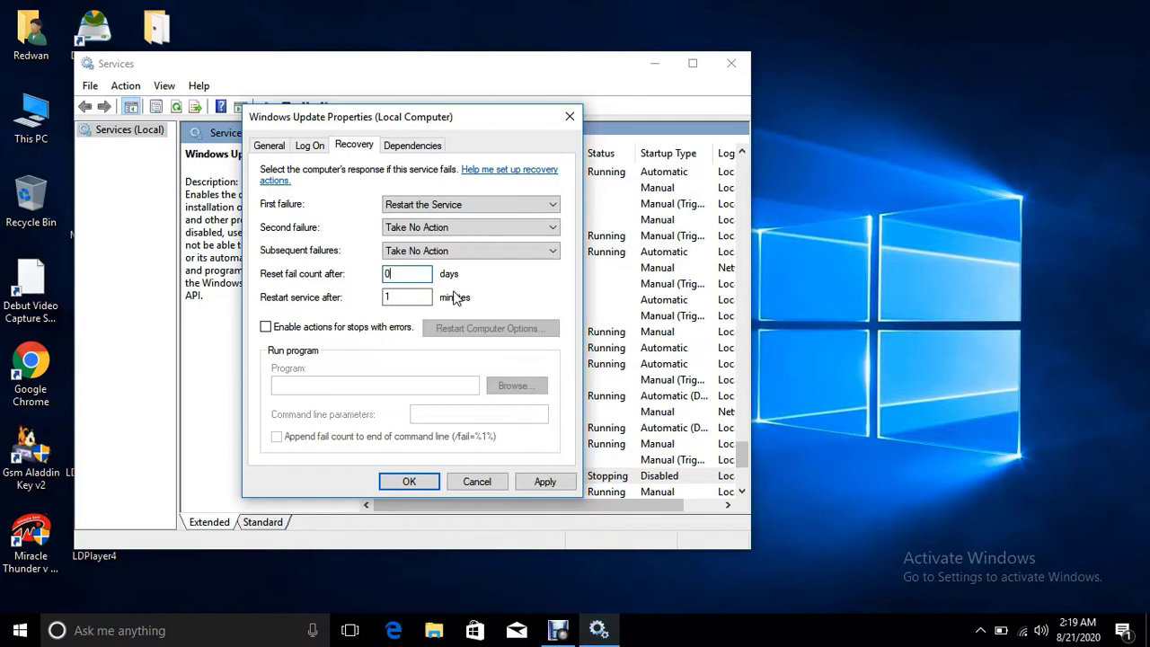
drag(425, 297, 377, 298)
text(0)
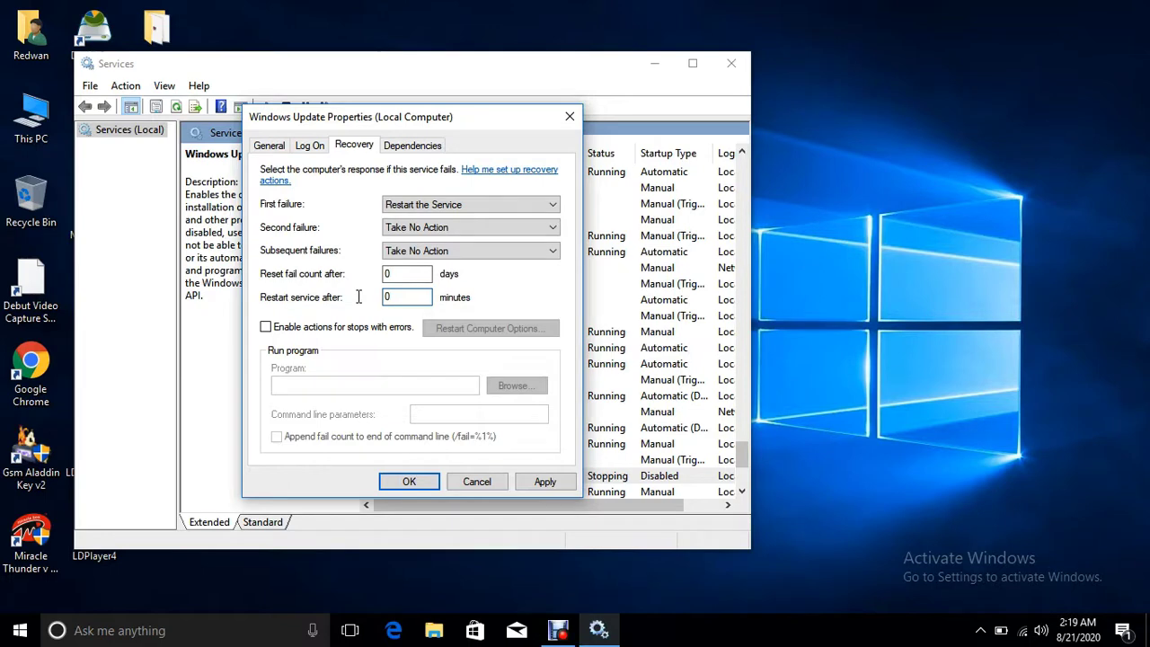
click(550, 481)
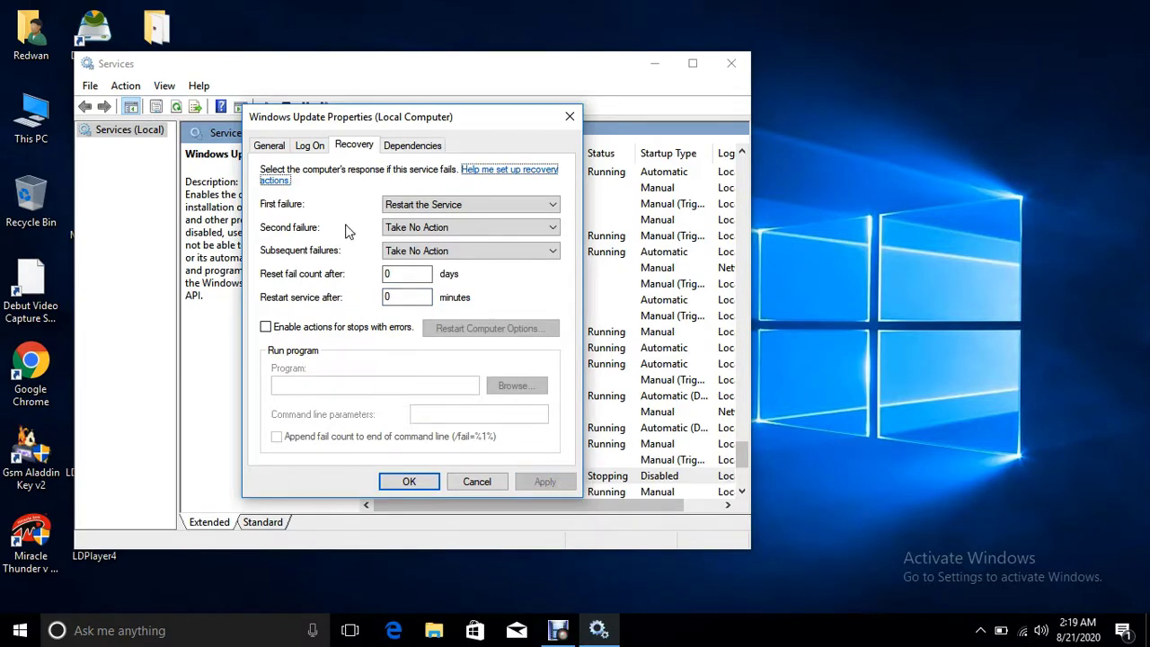
click(268, 147)
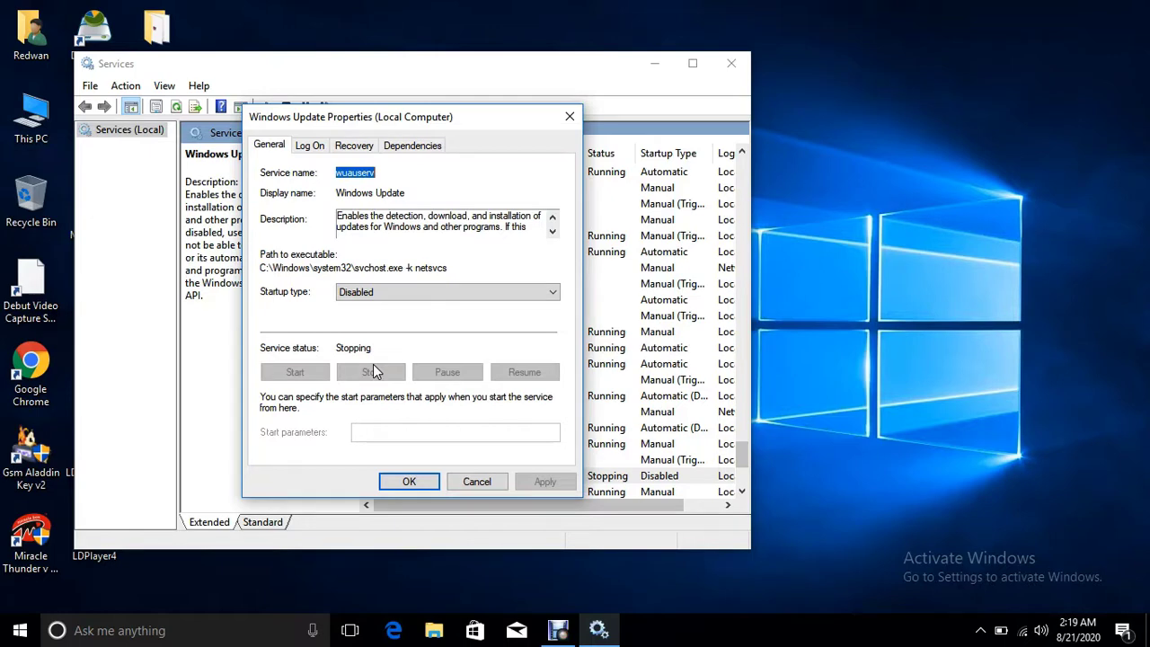
click(402, 482)
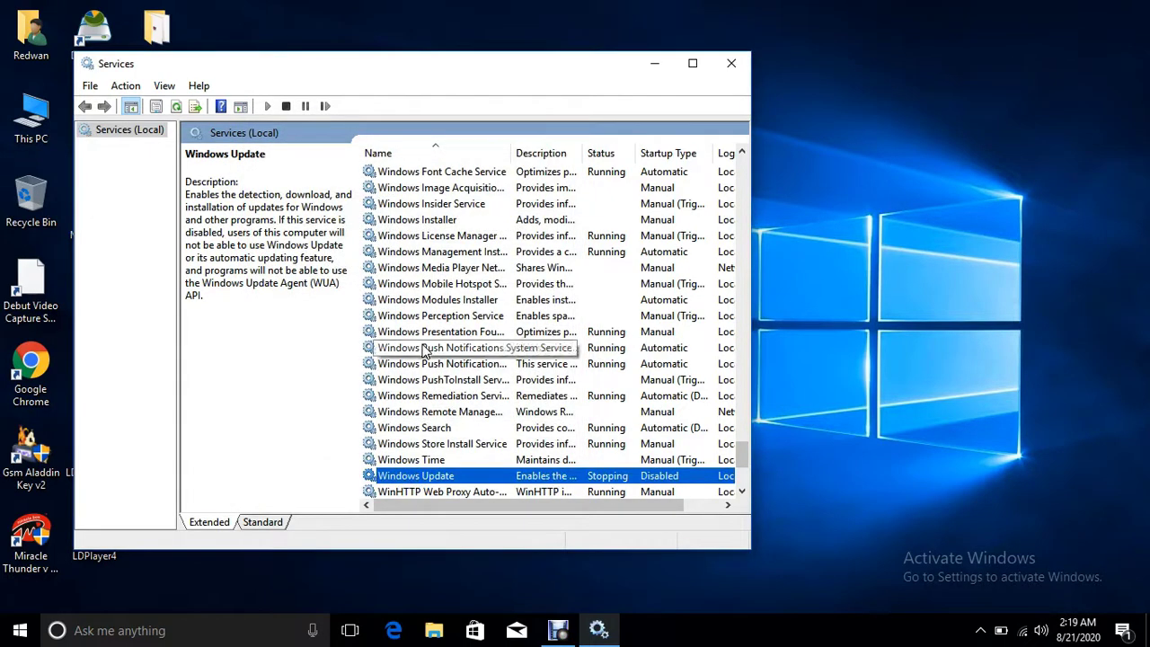
Step: Set the Background Intelligent Transfer Service's startup type to Disabled, apply it, and close its properties
click(425, 350)
key(b)
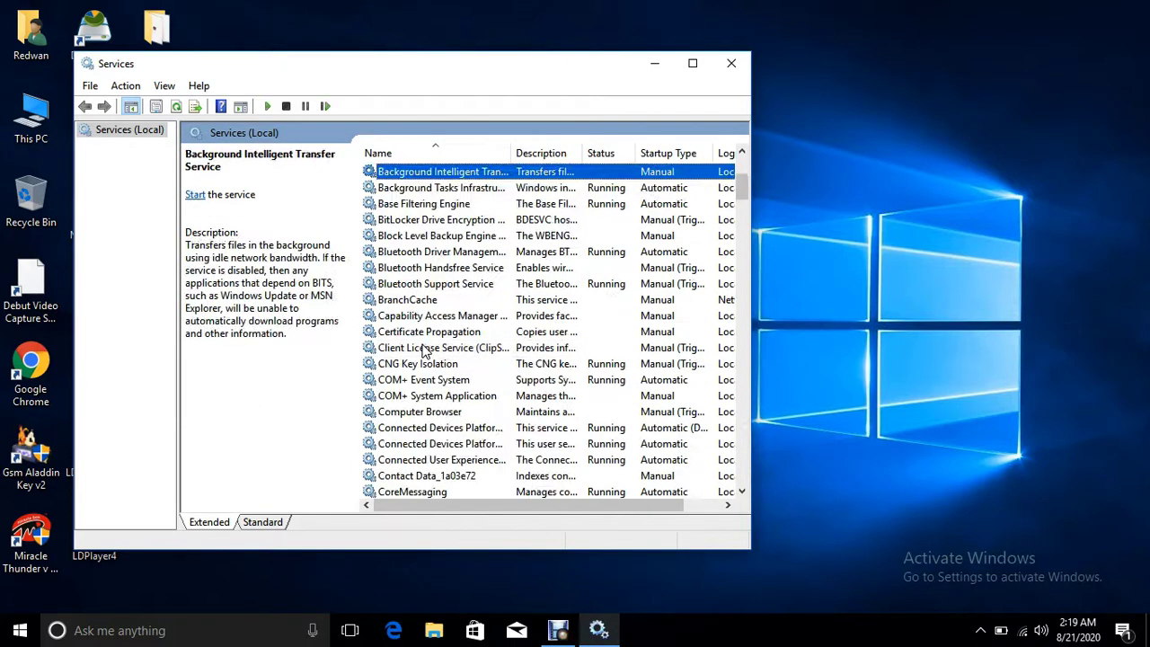
double_click(441, 177)
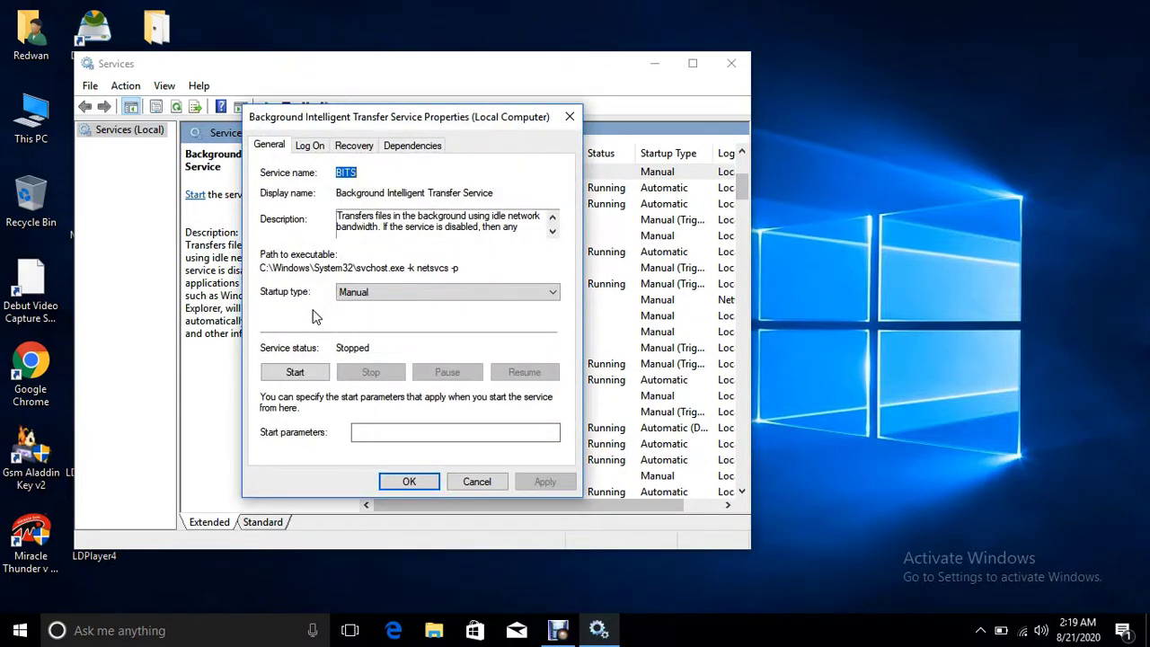
click(391, 294)
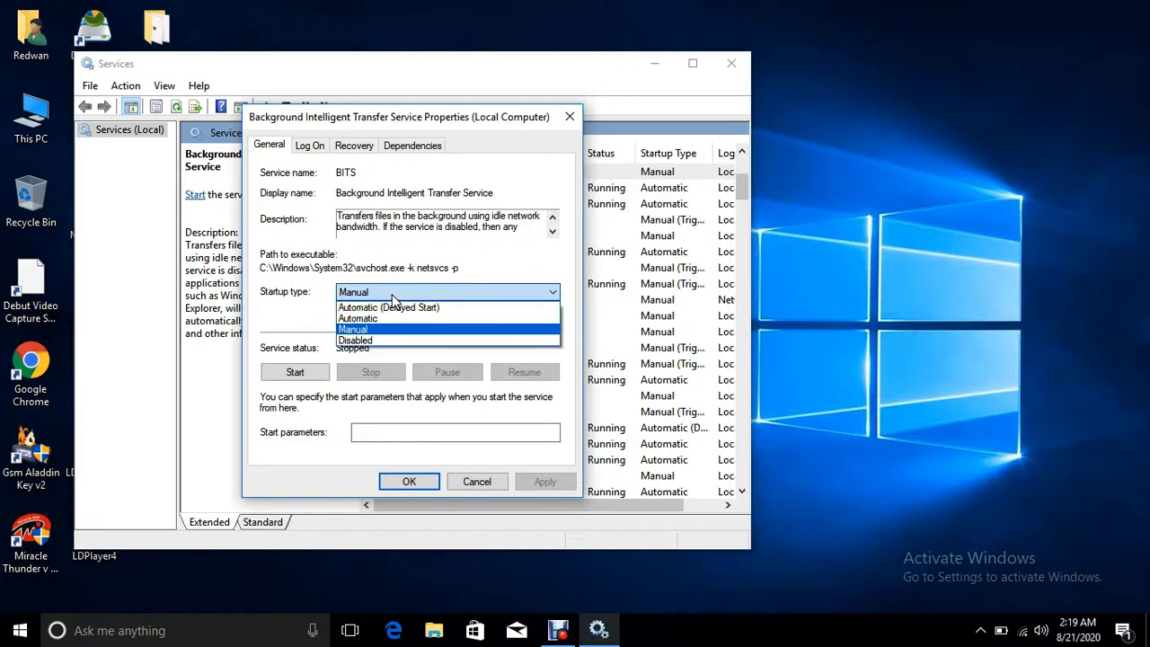
click(375, 340)
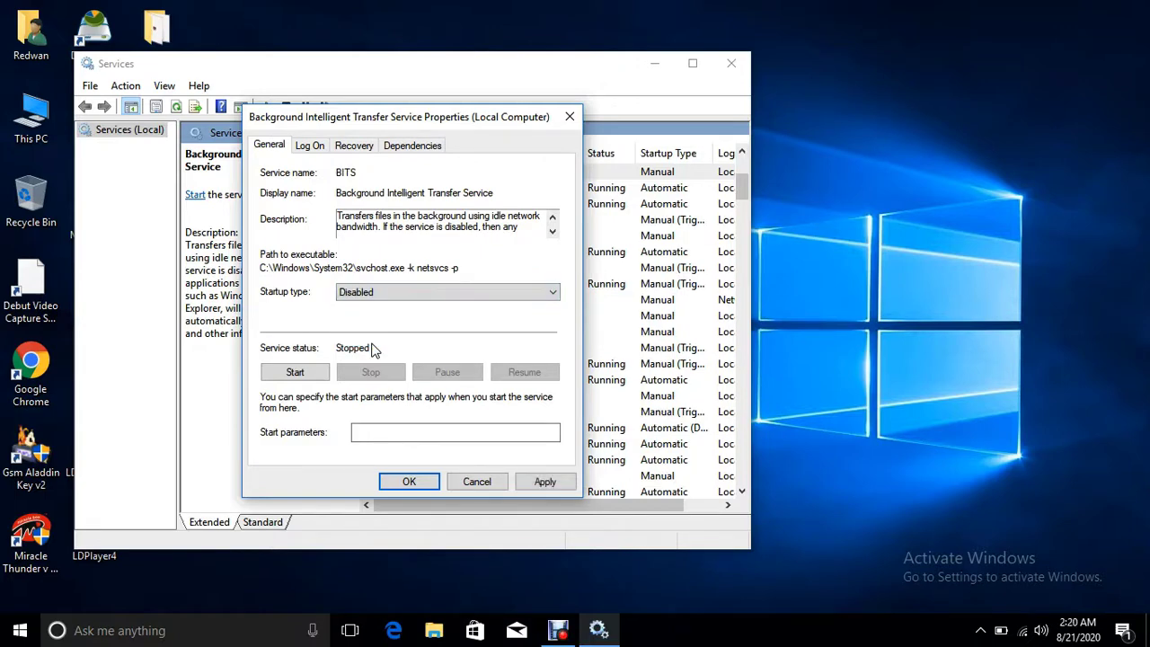
click(568, 485)
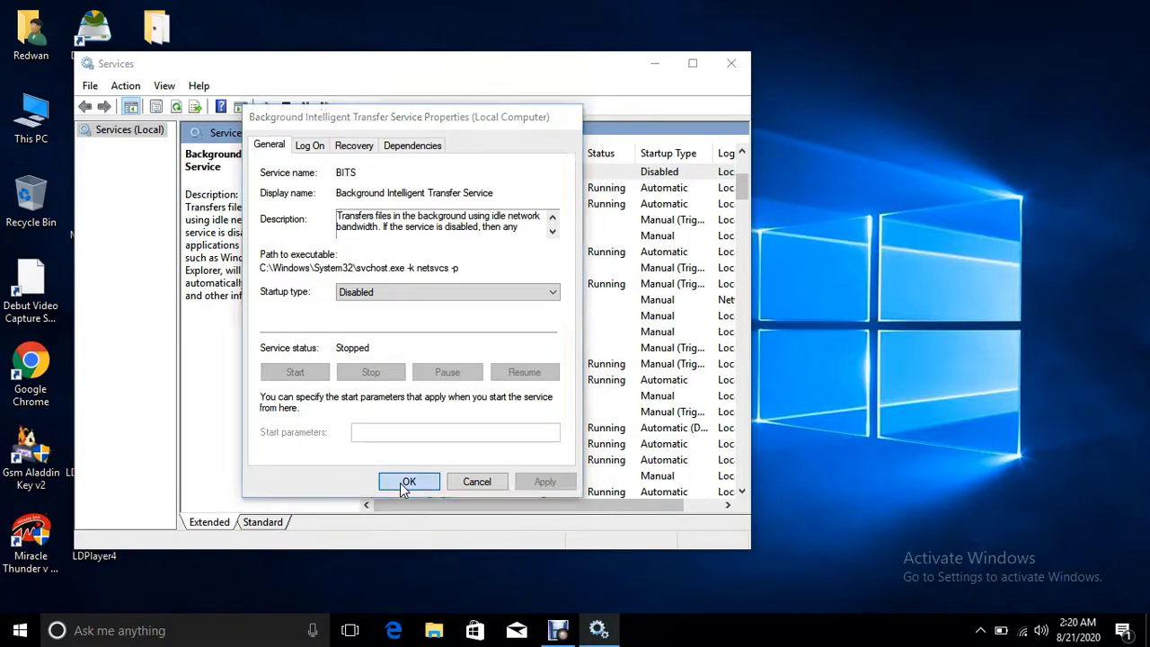
click(404, 486)
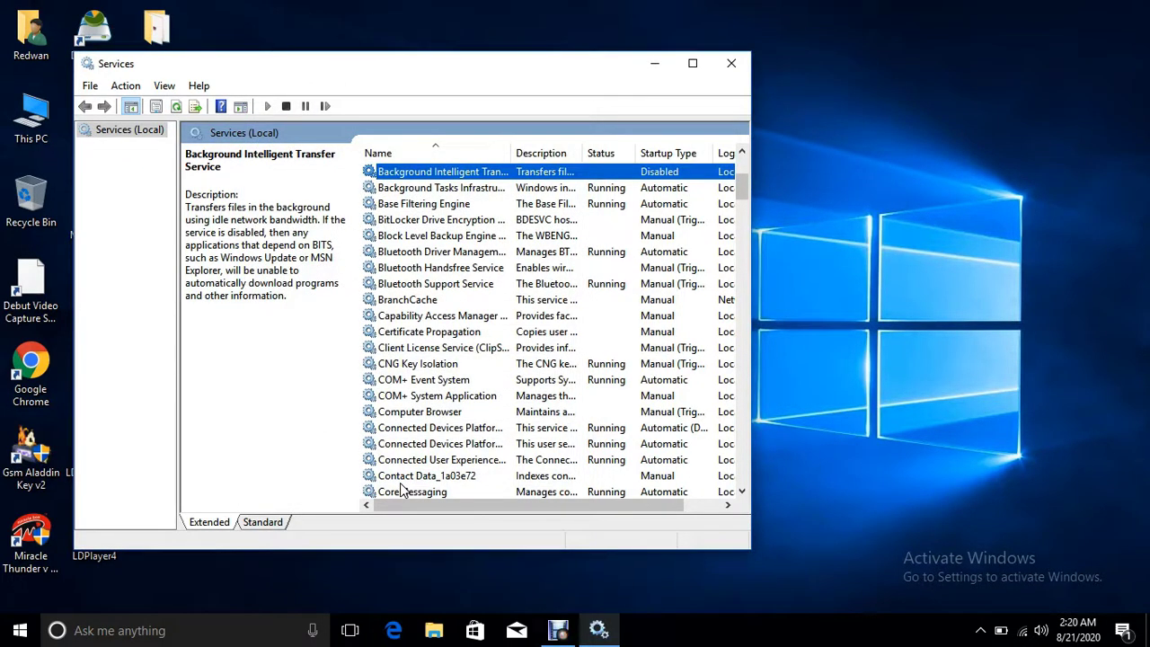
Step: Close Services, then search for "settings" and open the Network & Internet section of Windows Settings
click(733, 64)
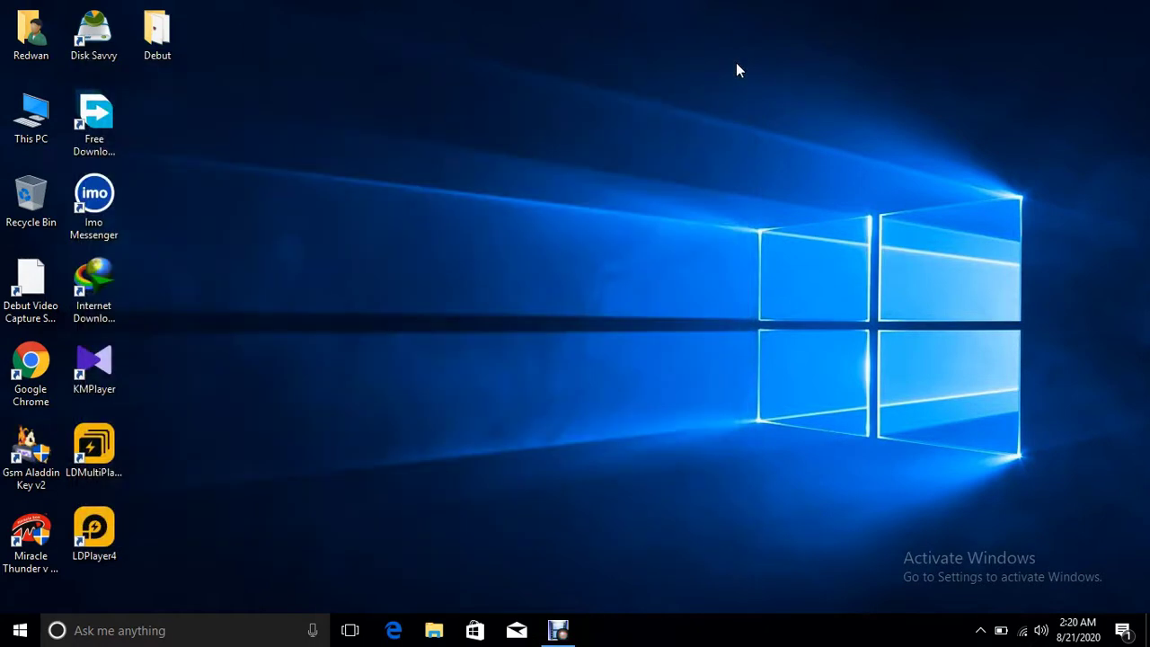
click(179, 631)
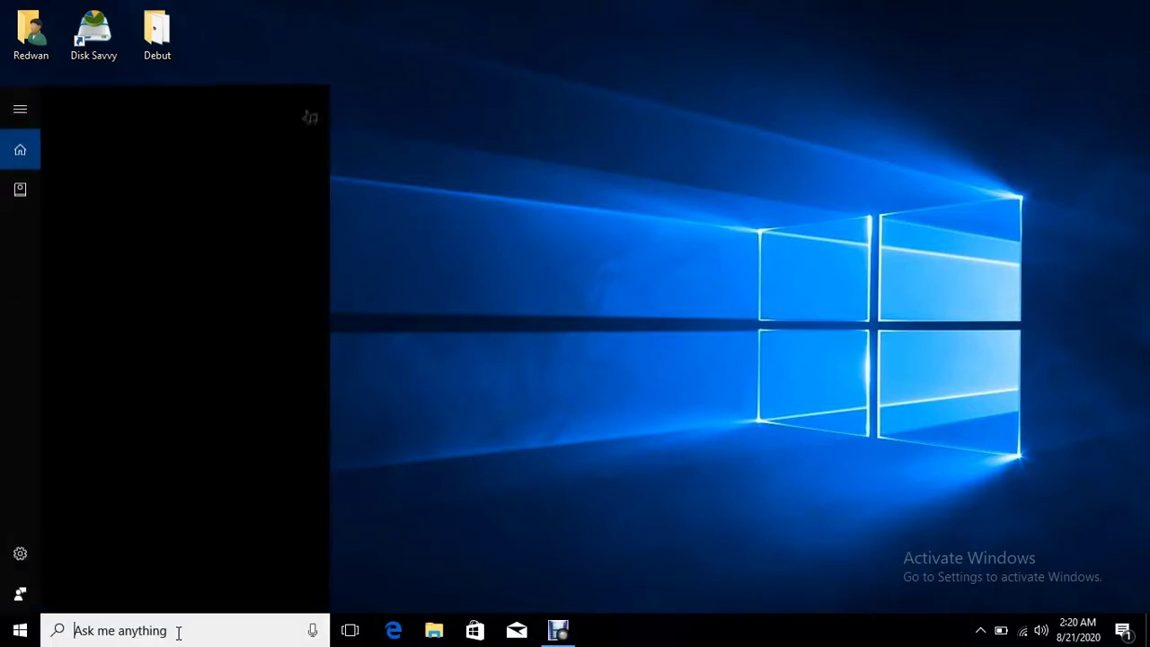
text(set)
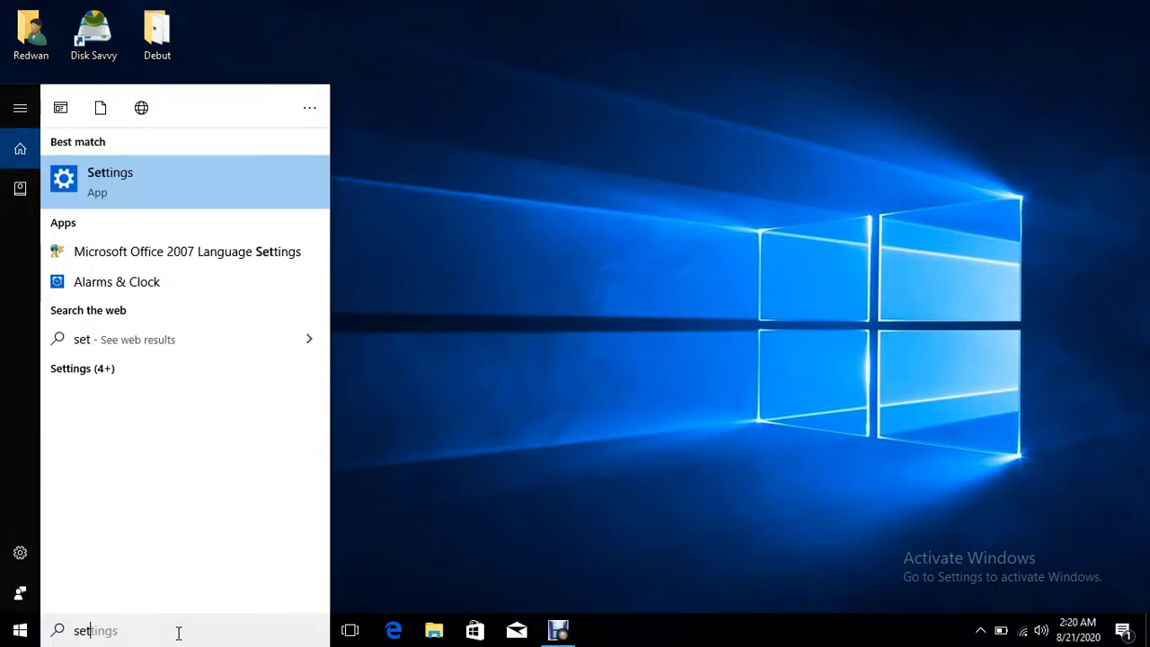
text(tings)
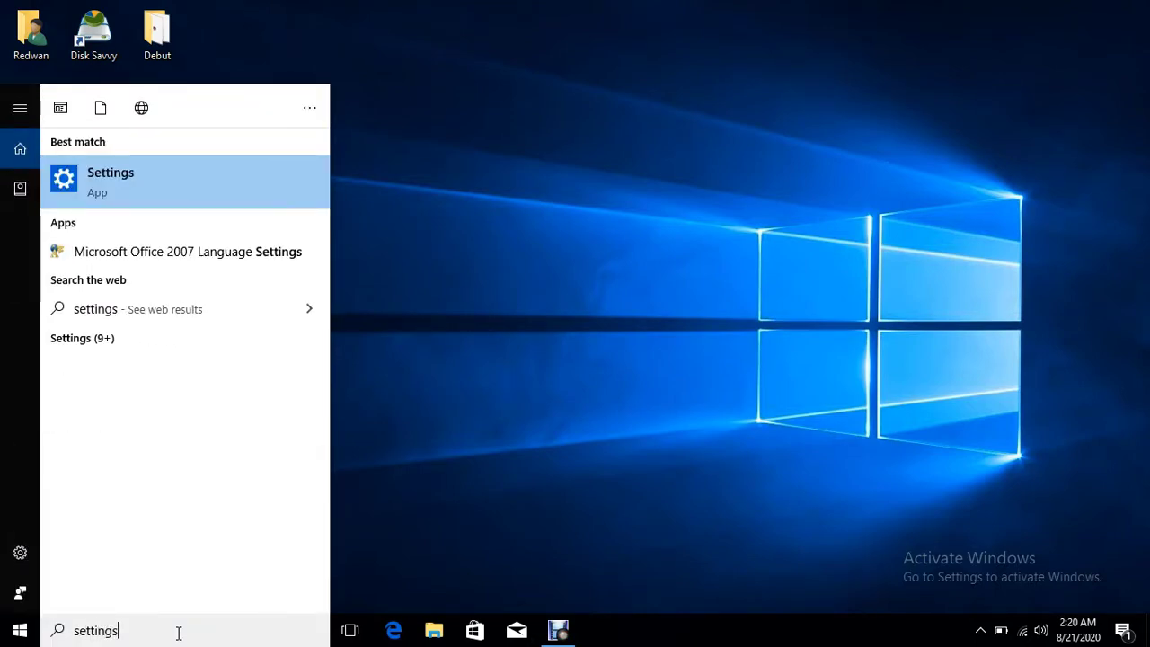
click(159, 193)
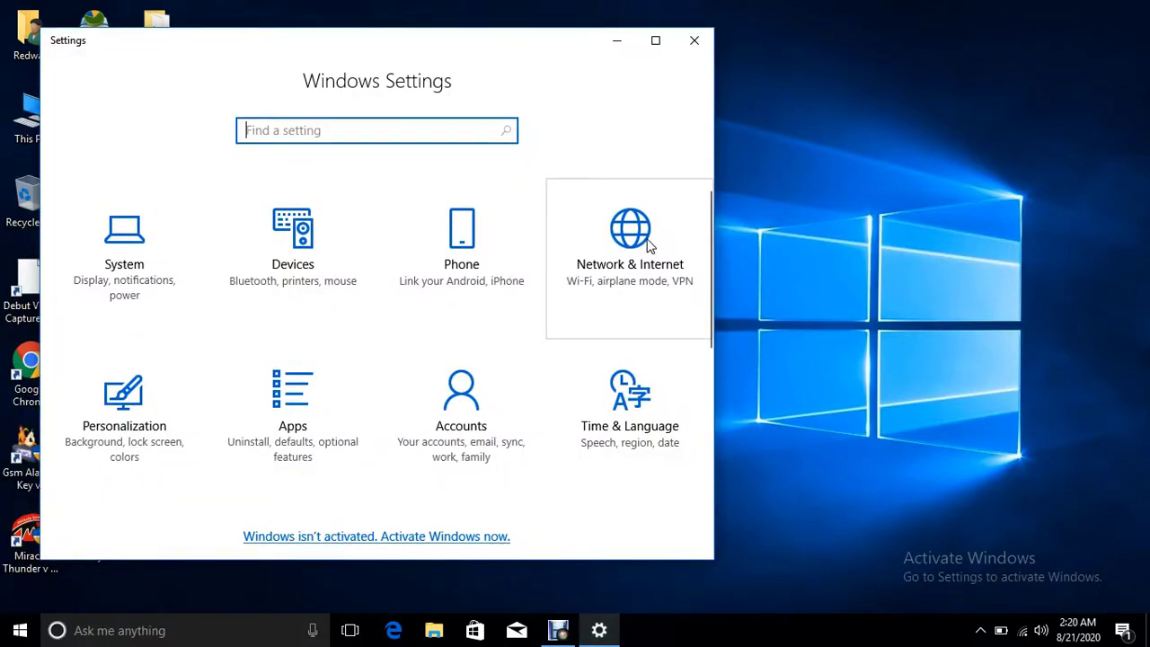
click(619, 249)
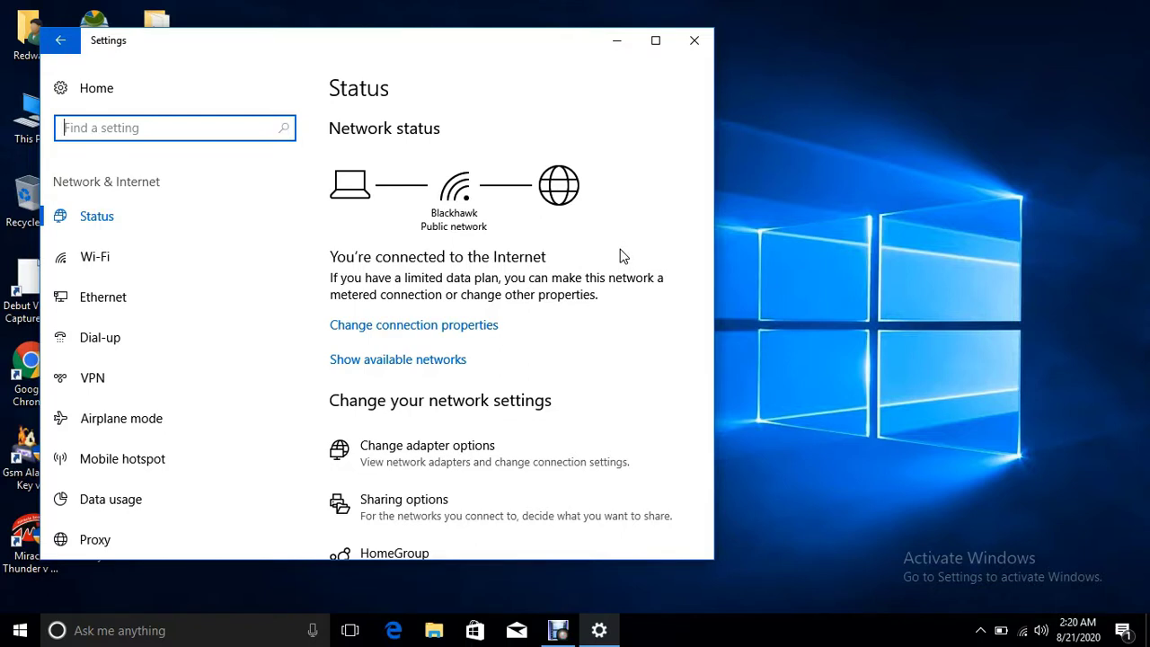
Step: Check the metered connection option in the Ethernet connection's details and return to the Ethernet page
click(177, 310)
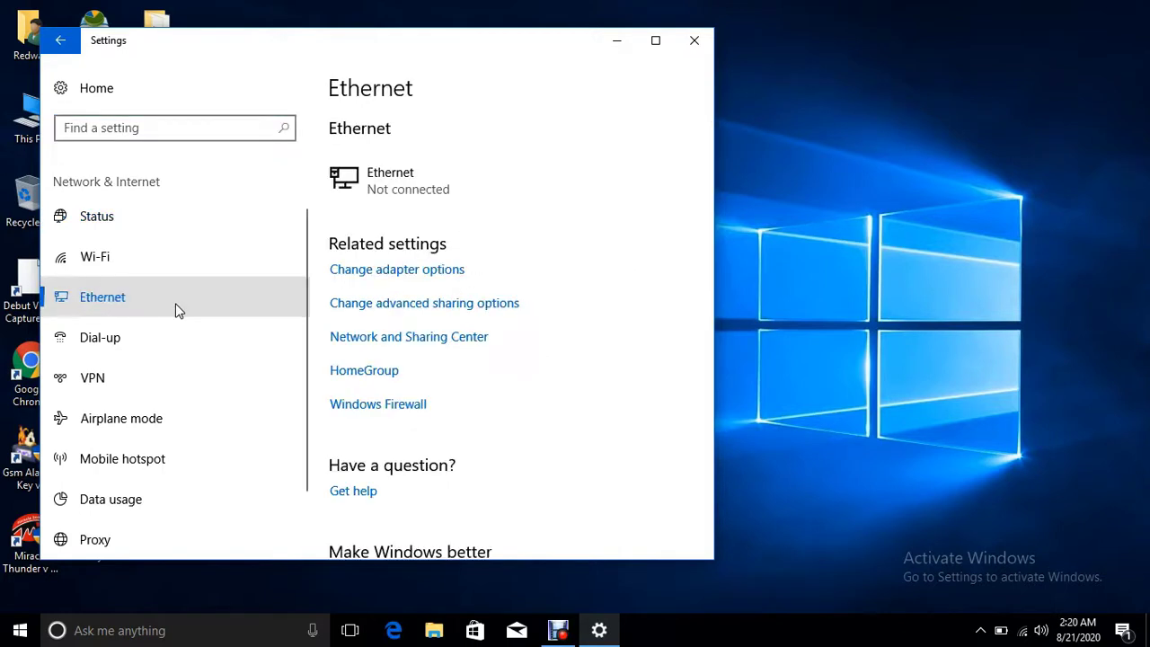
click(395, 194)
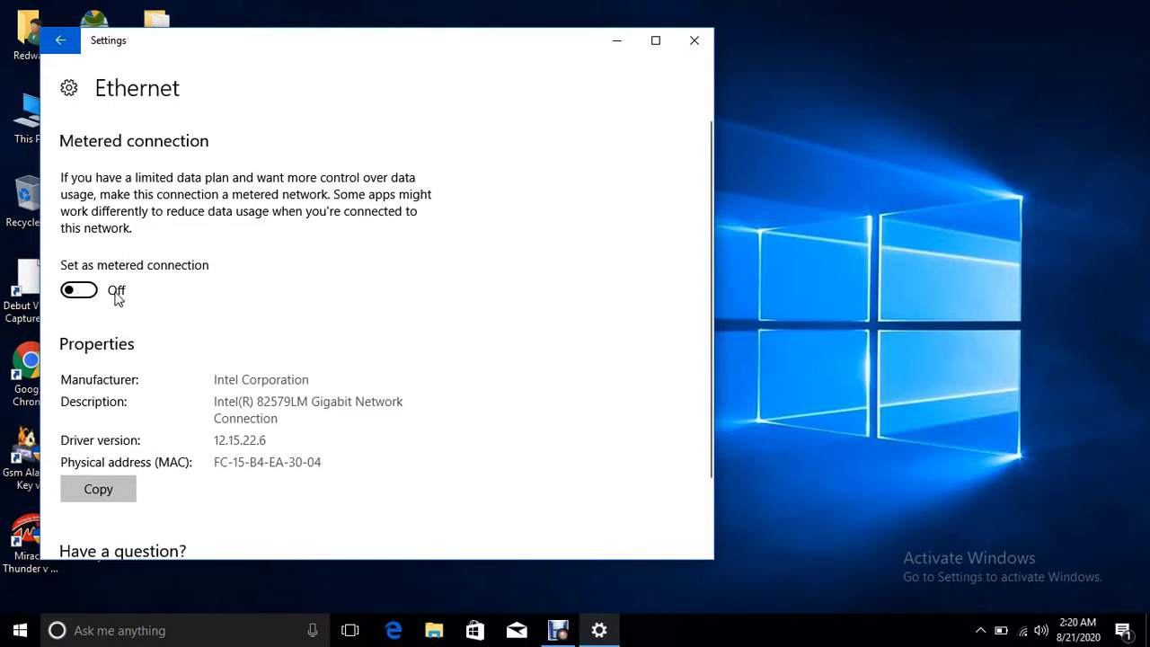
click(63, 52)
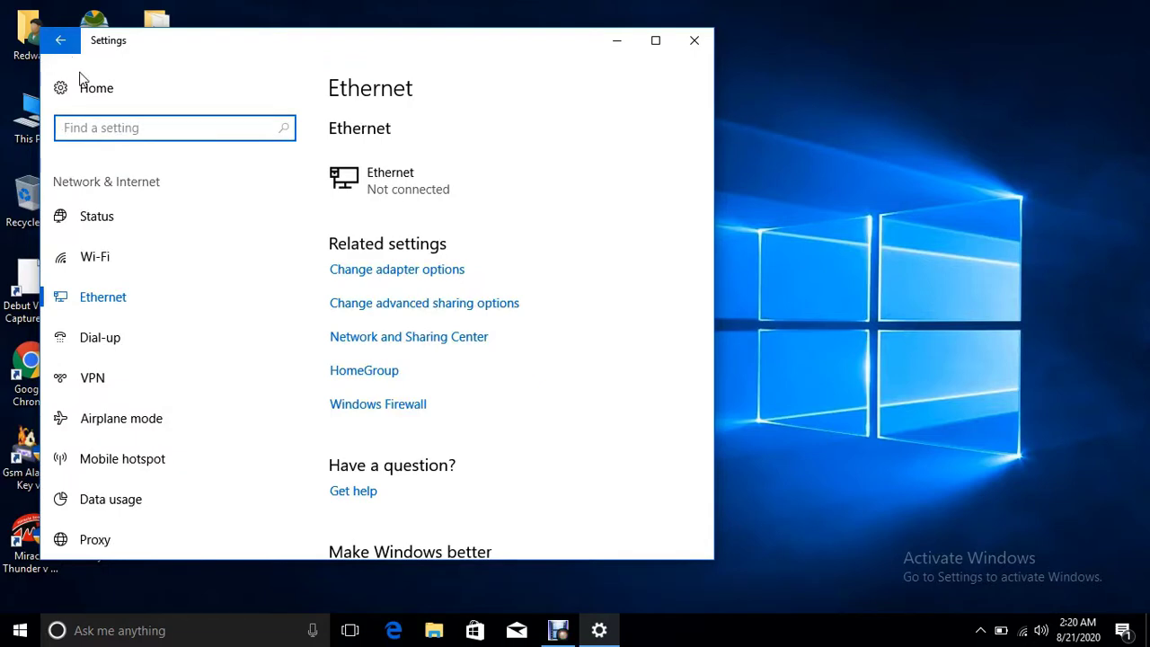
Step: Turn on the metered connection setting for the connected Blackhawk Wi-Fi network and close Windows Settings
click(83, 270)
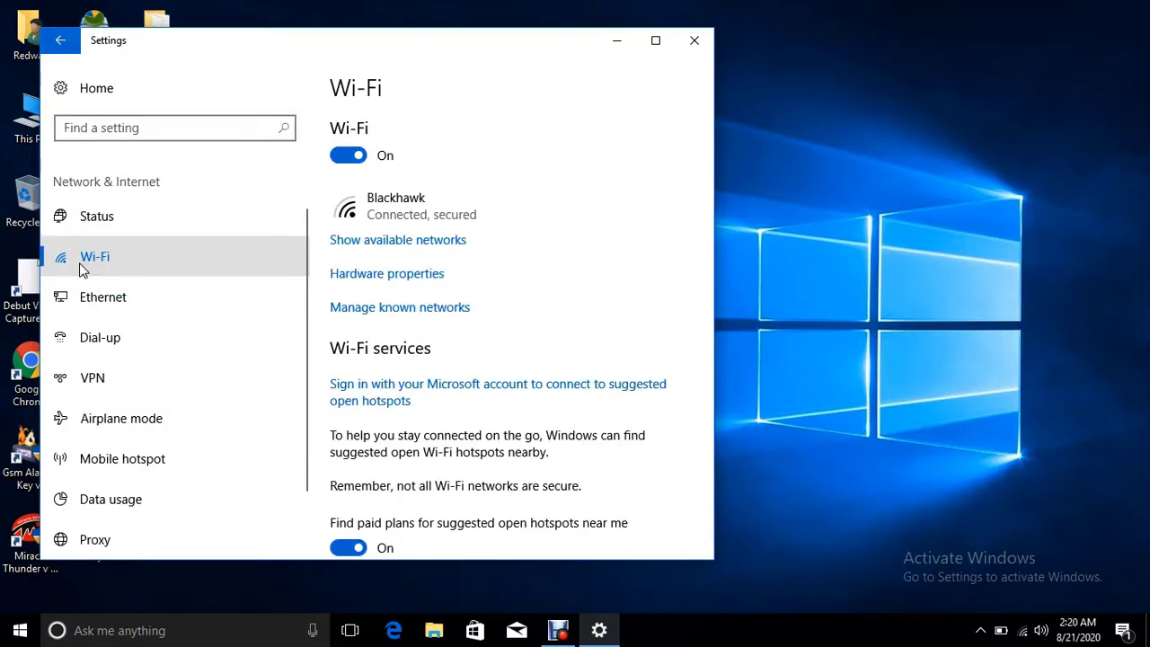
click(378, 203)
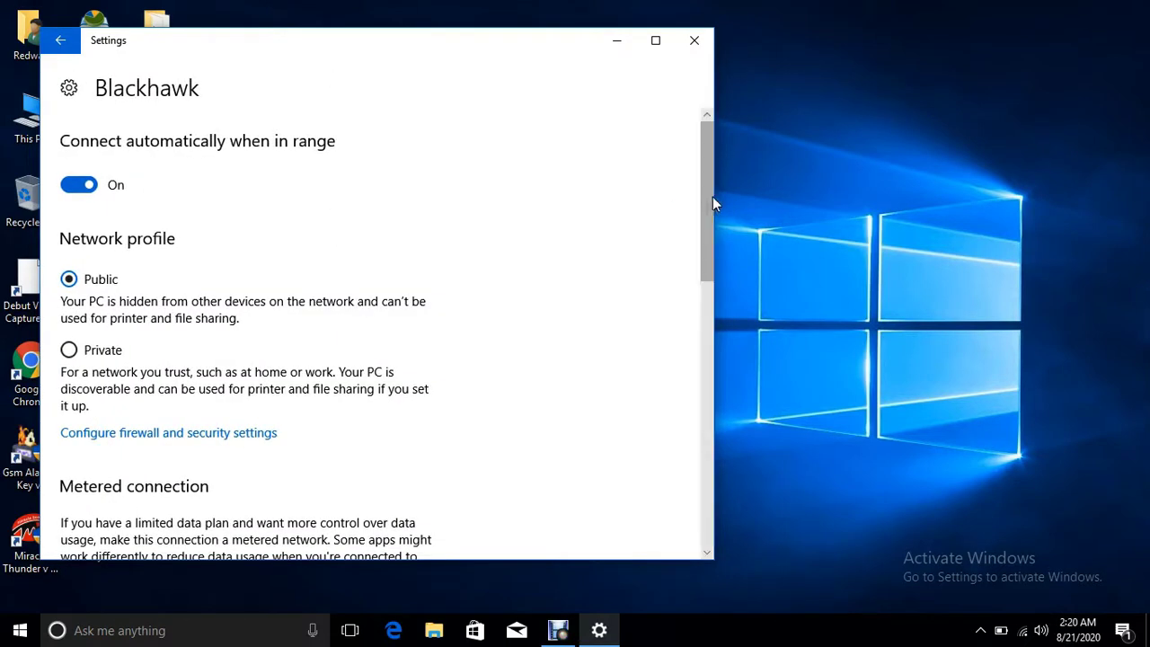
drag(704, 191, 705, 273)
scroll(185, 346, down, 3)
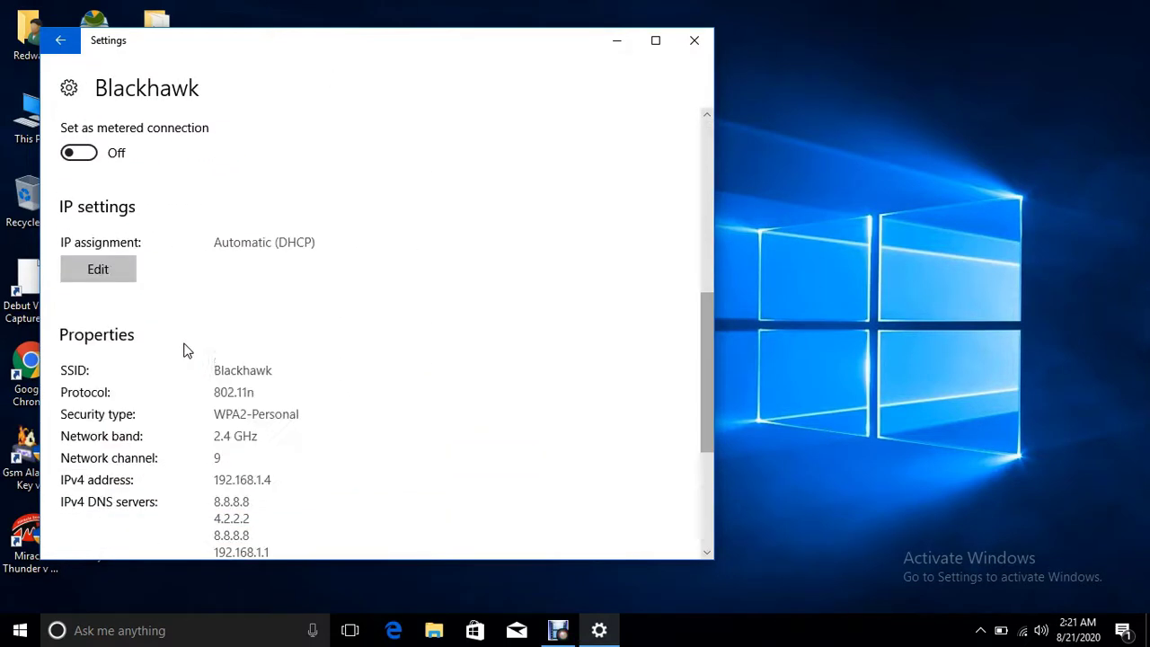
click(74, 160)
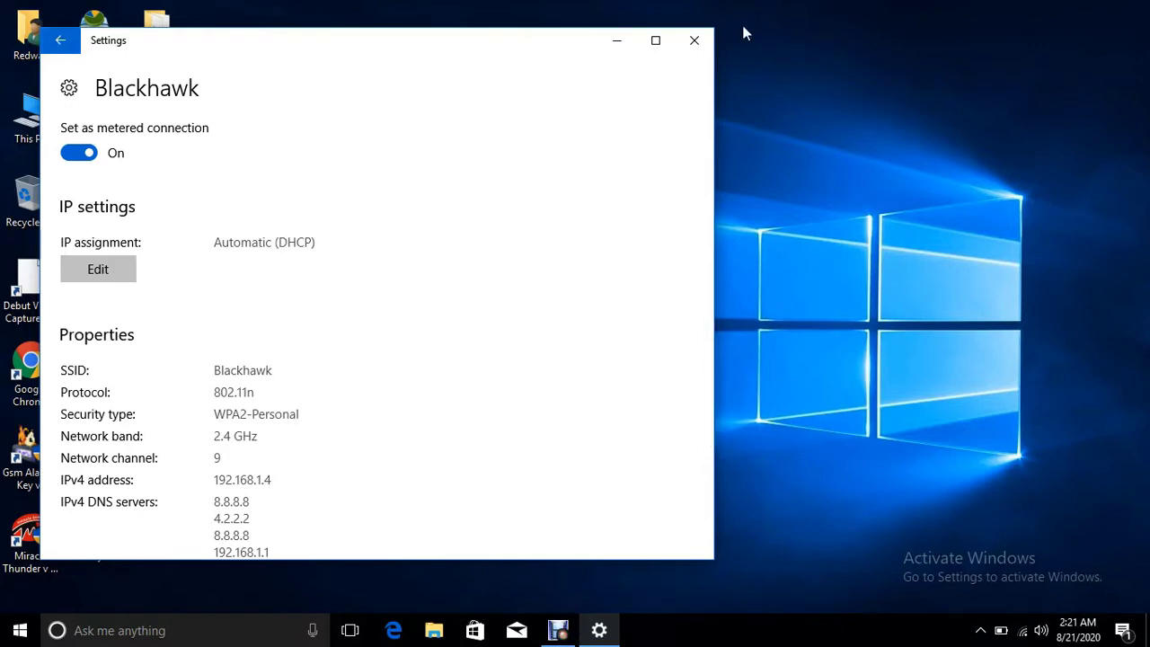
click(707, 41)
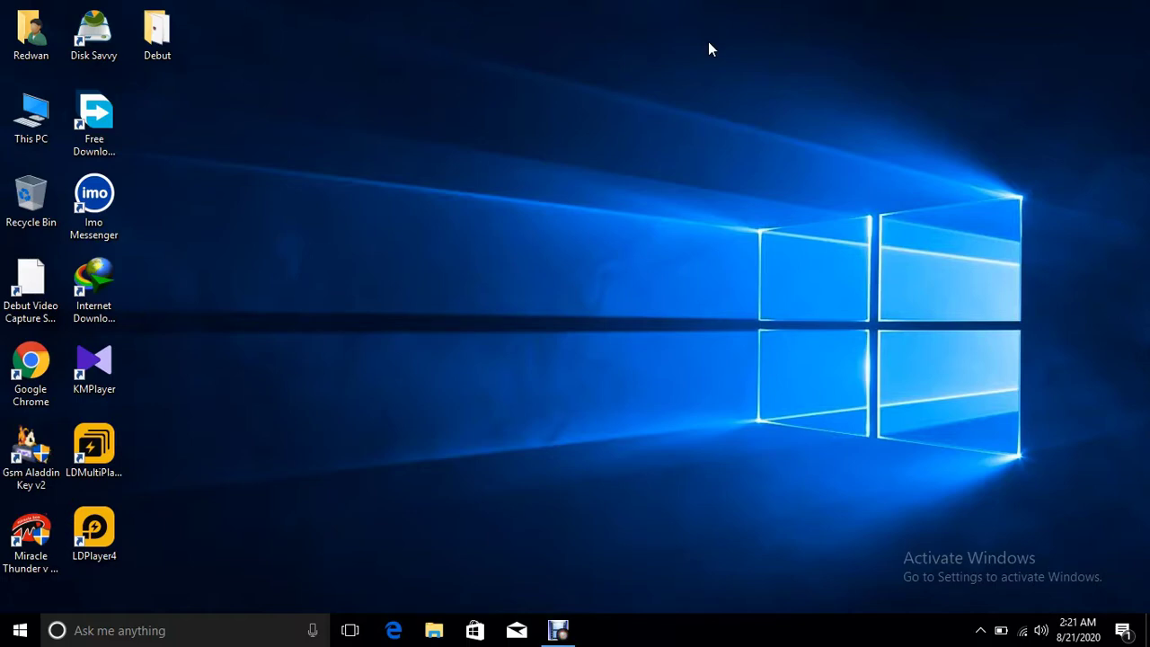
Step: Search Windows for "regedit" and open the Registry Editor
click(193, 624)
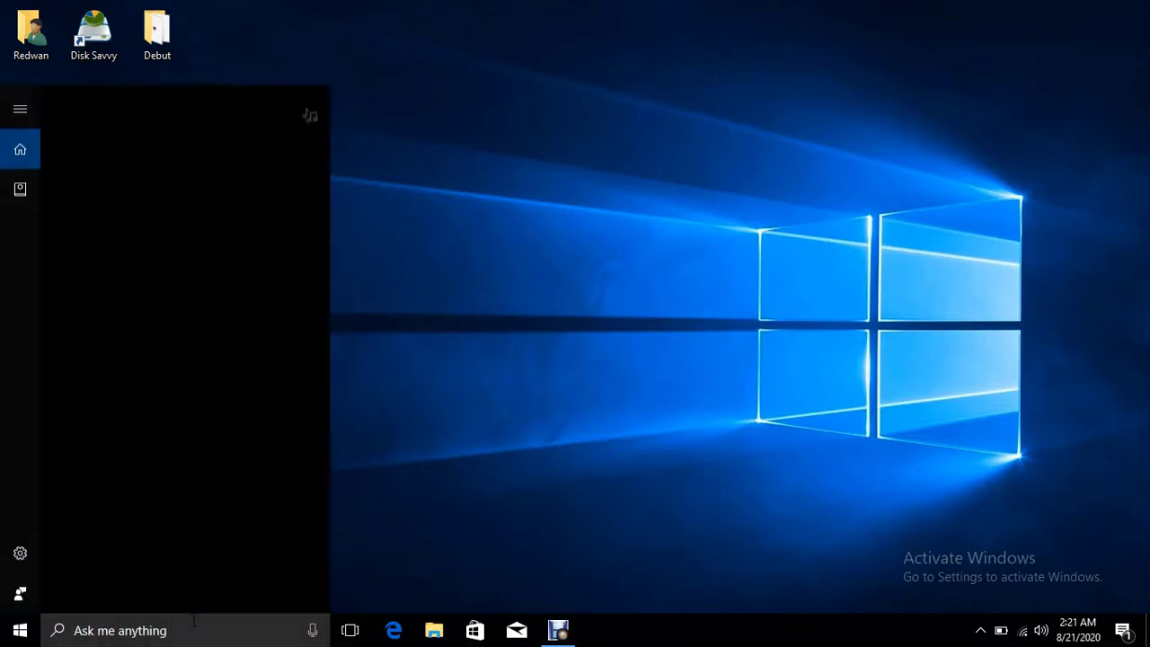
text(re)
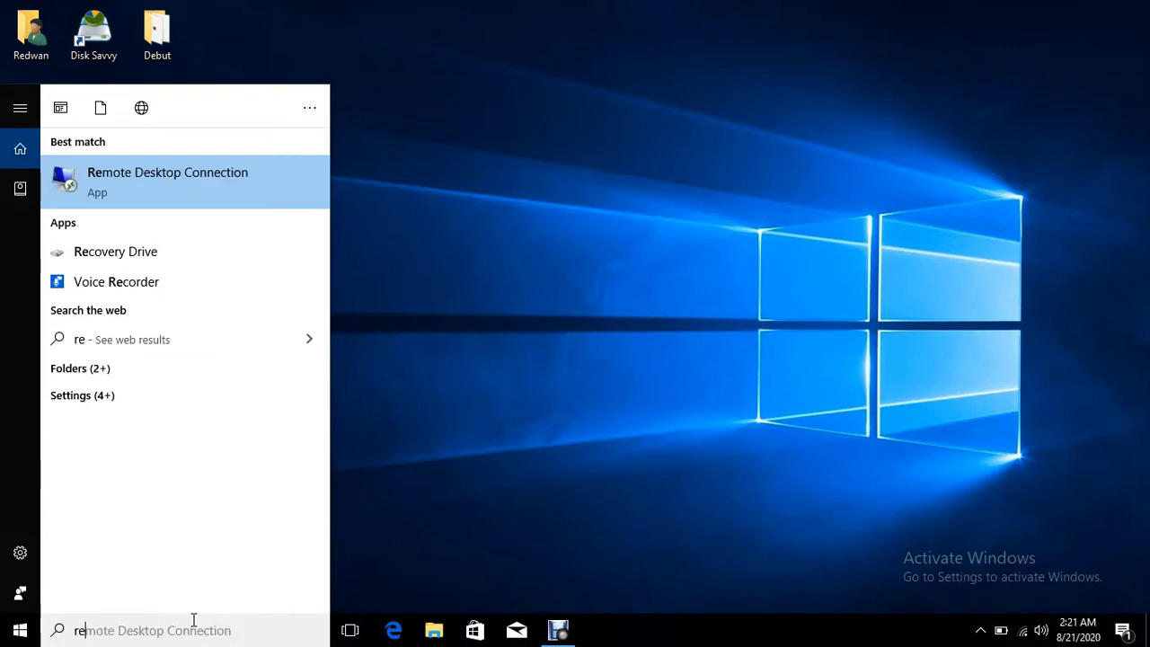
key(BackSpace)
key(BackSpace)
text(reged)
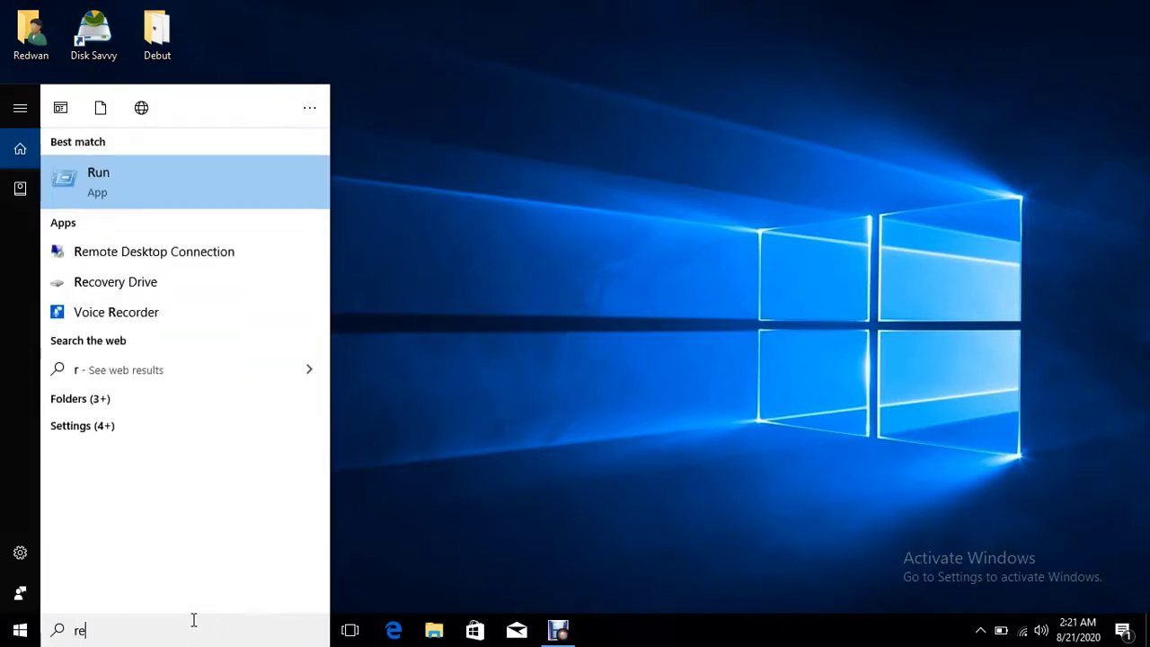
text(it)
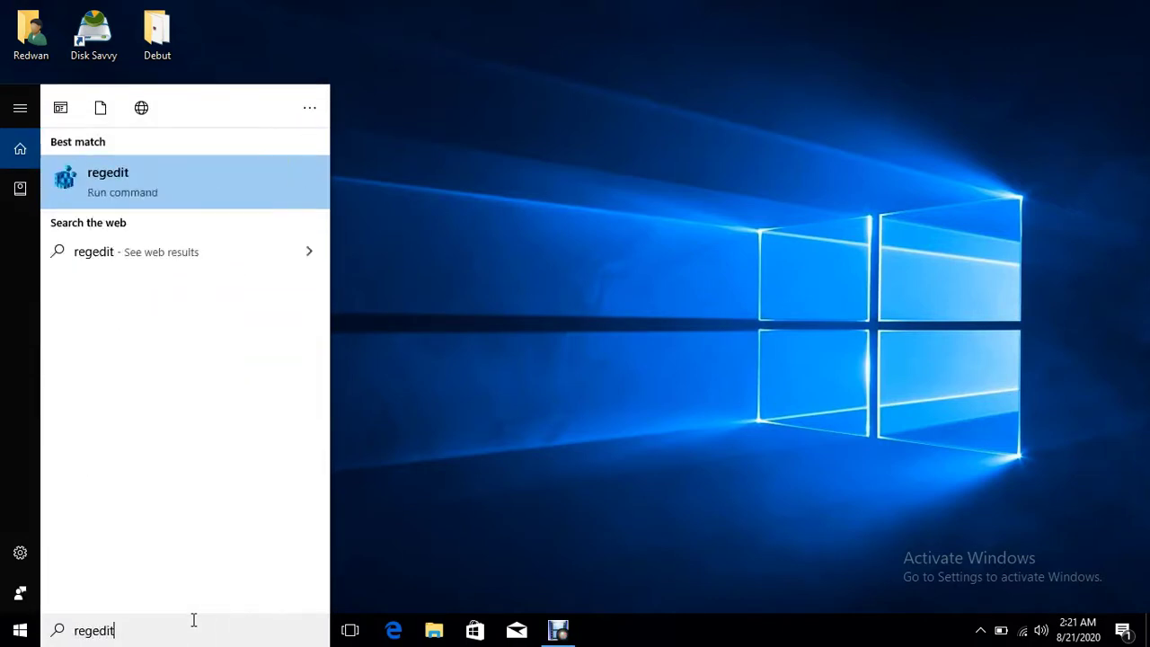
click(148, 197)
click(491, 422)
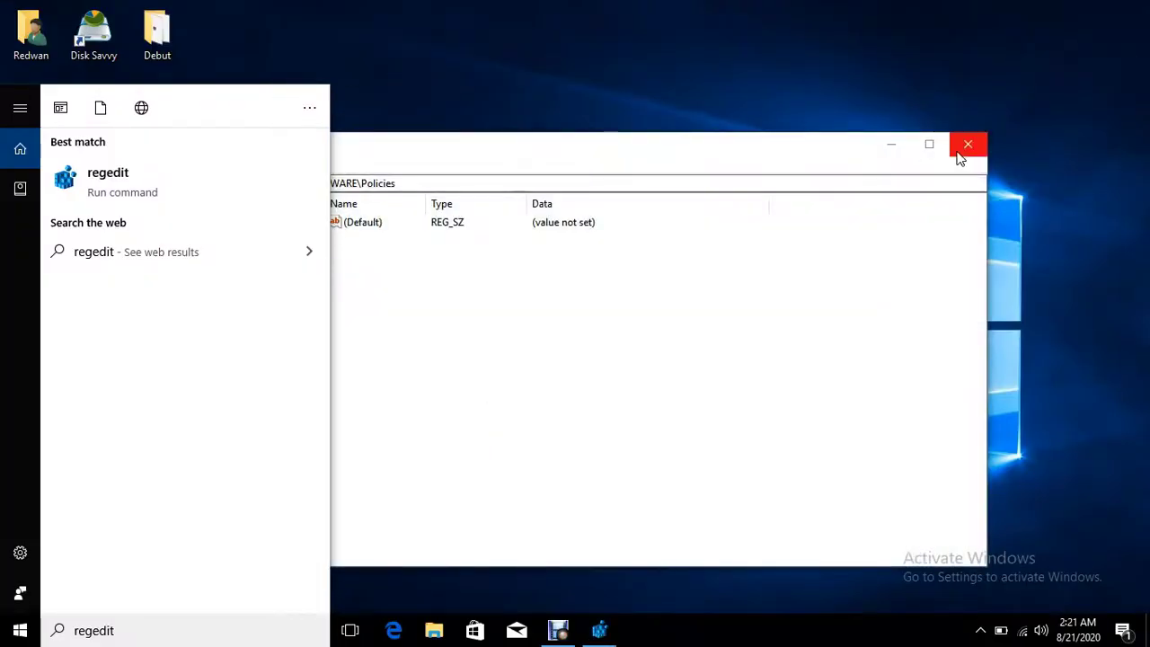
click(403, 147)
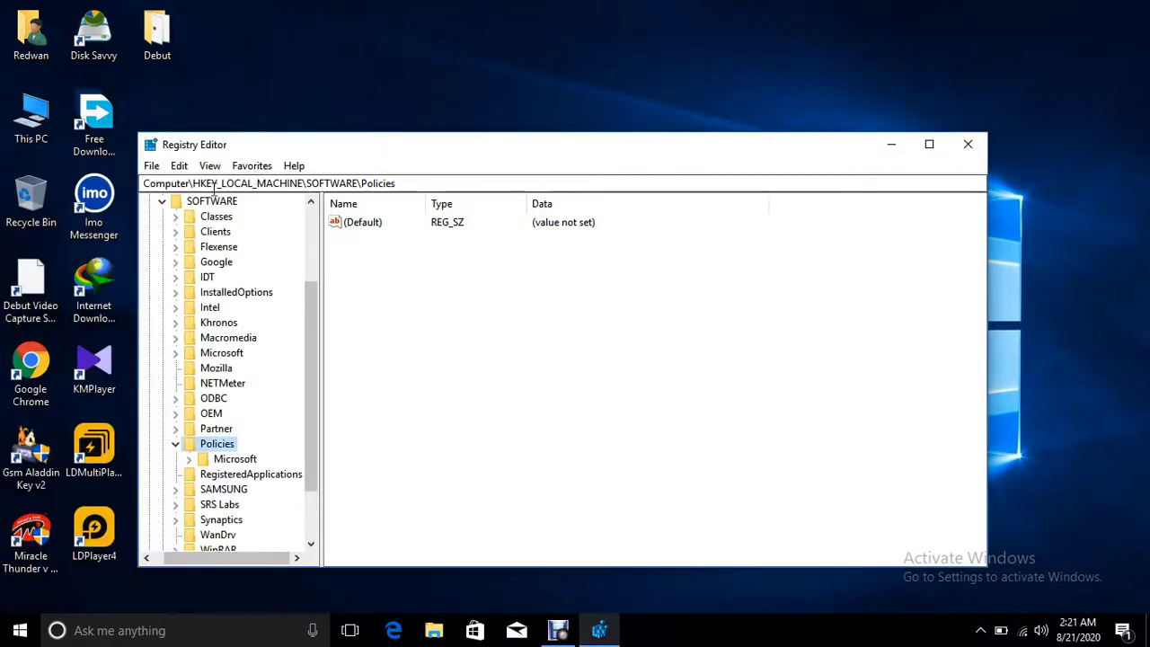
Step: Navigate the registry tree to HKEY_LOCAL_MACHINE\SOFTWARE\Policies\Microsoft and expand that key
click(310, 203)
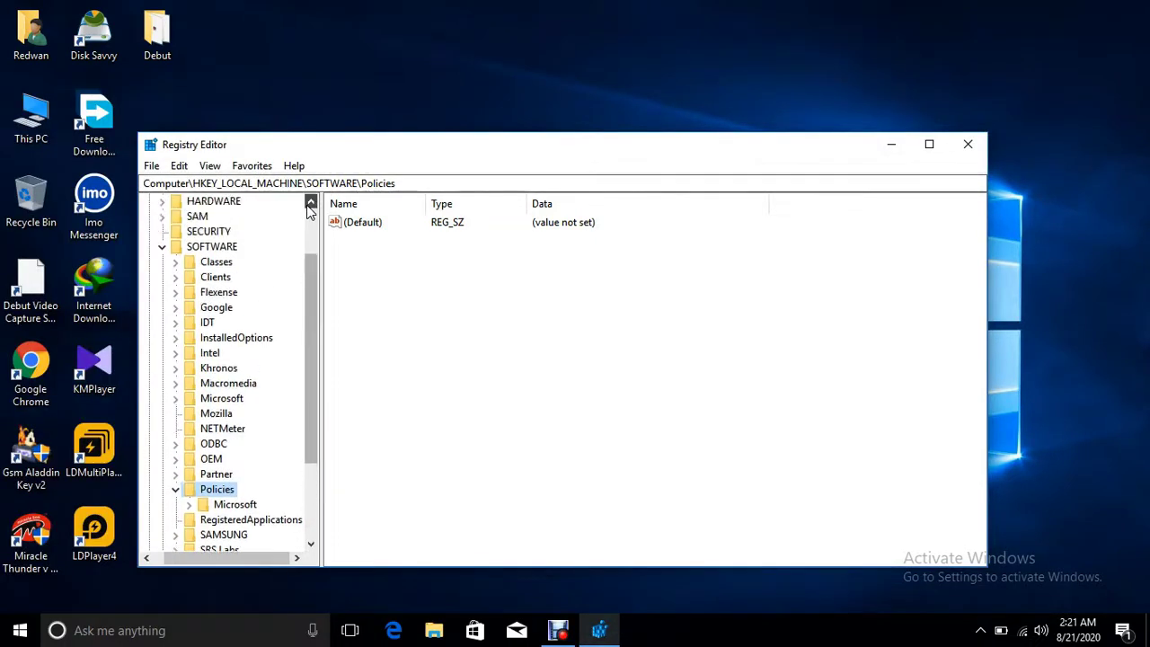
click(146, 250)
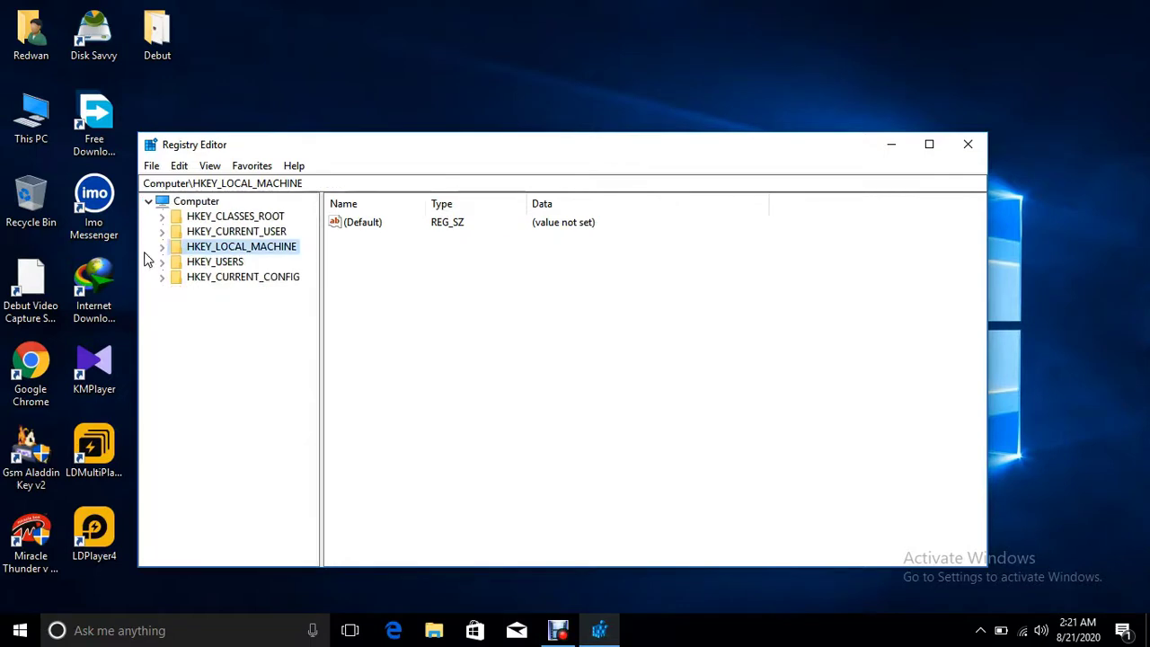
double_click(204, 248)
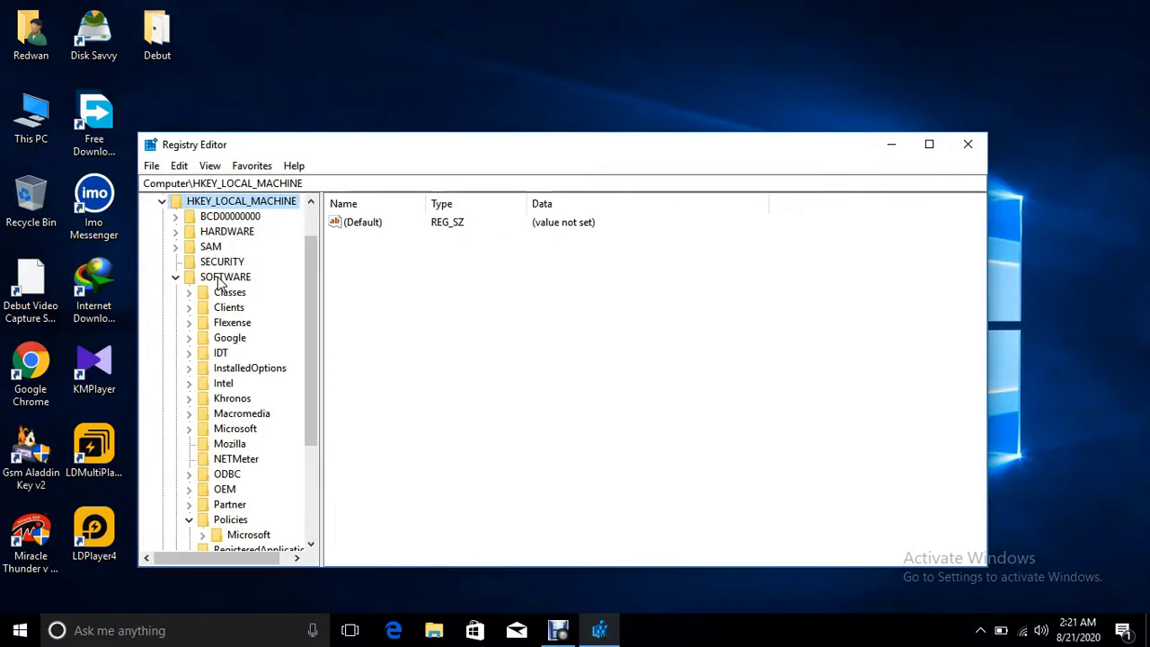
double_click(218, 279)
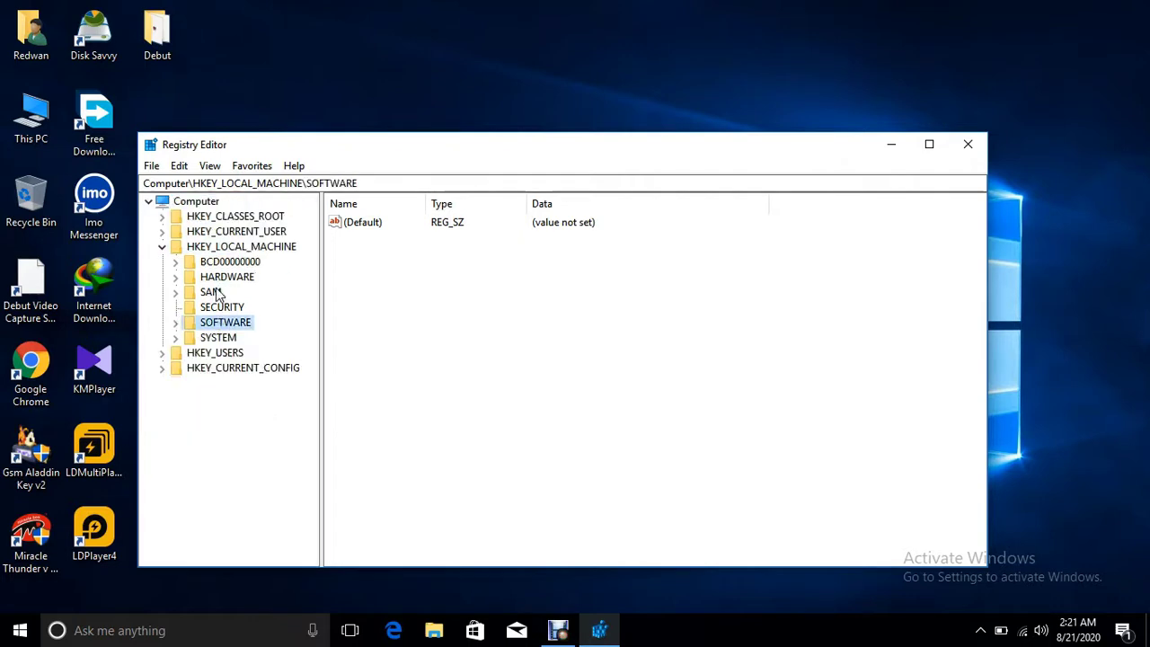
double_click(216, 327)
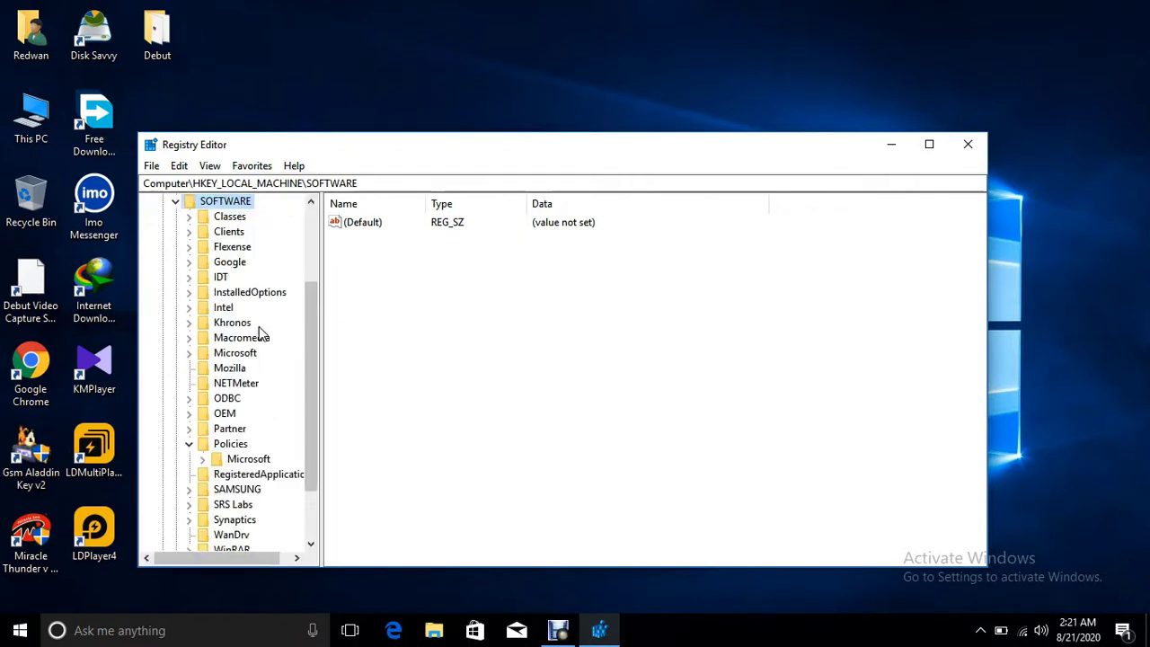
double_click(228, 447)
double_click(230, 445)
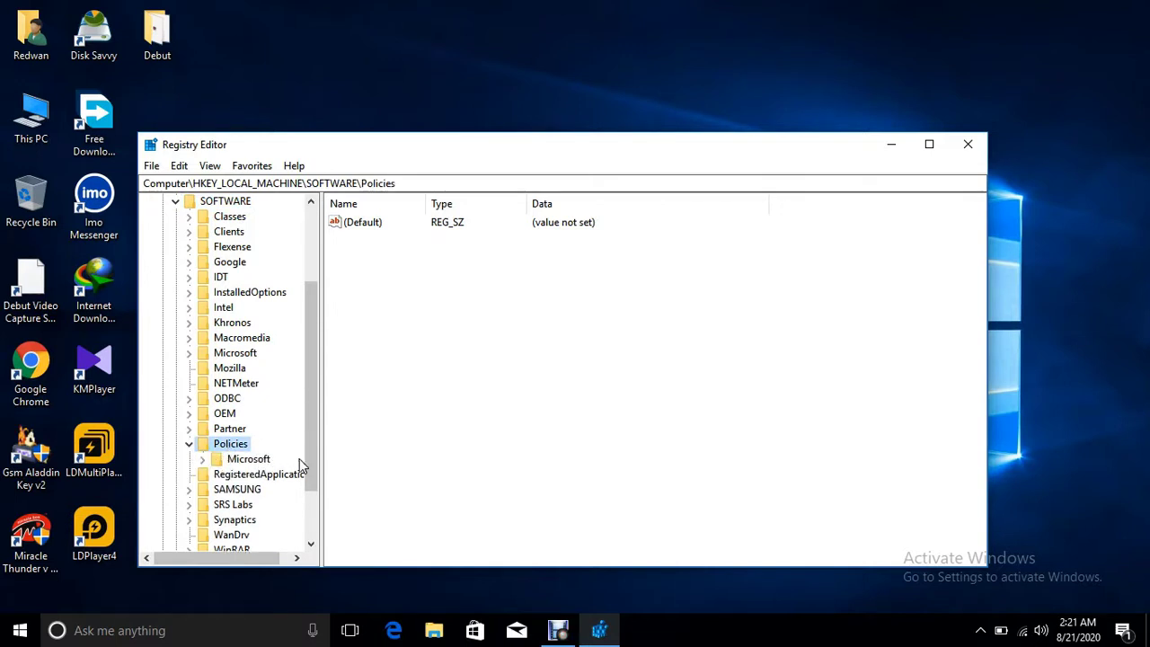
double_click(252, 459)
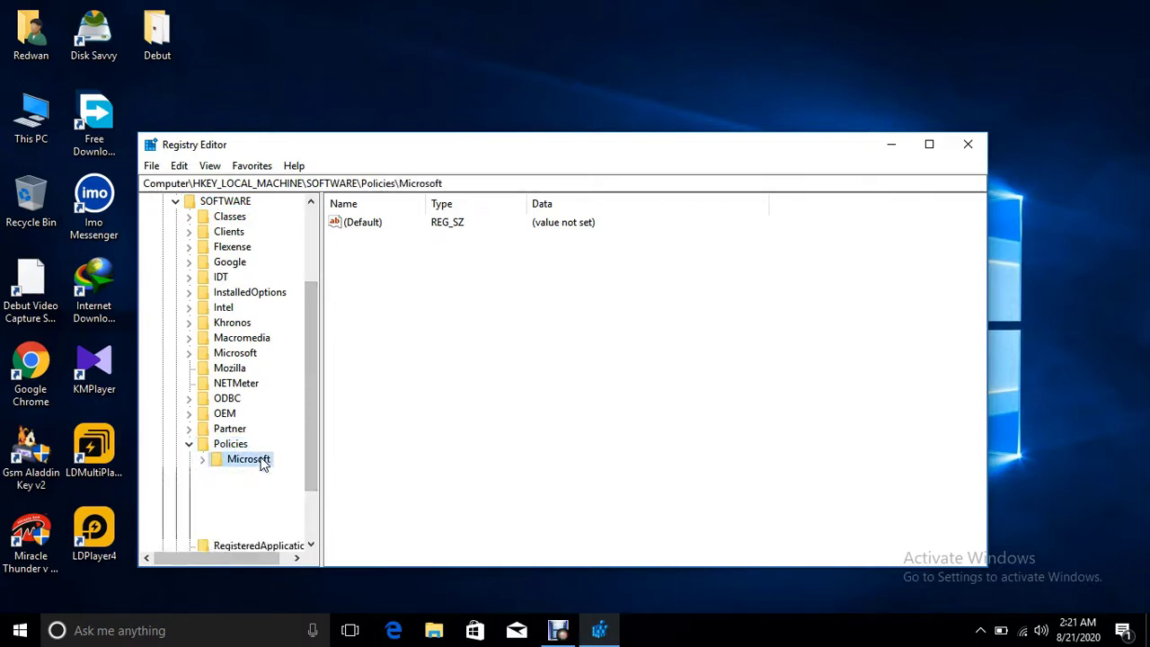
drag(310, 415, 310, 431)
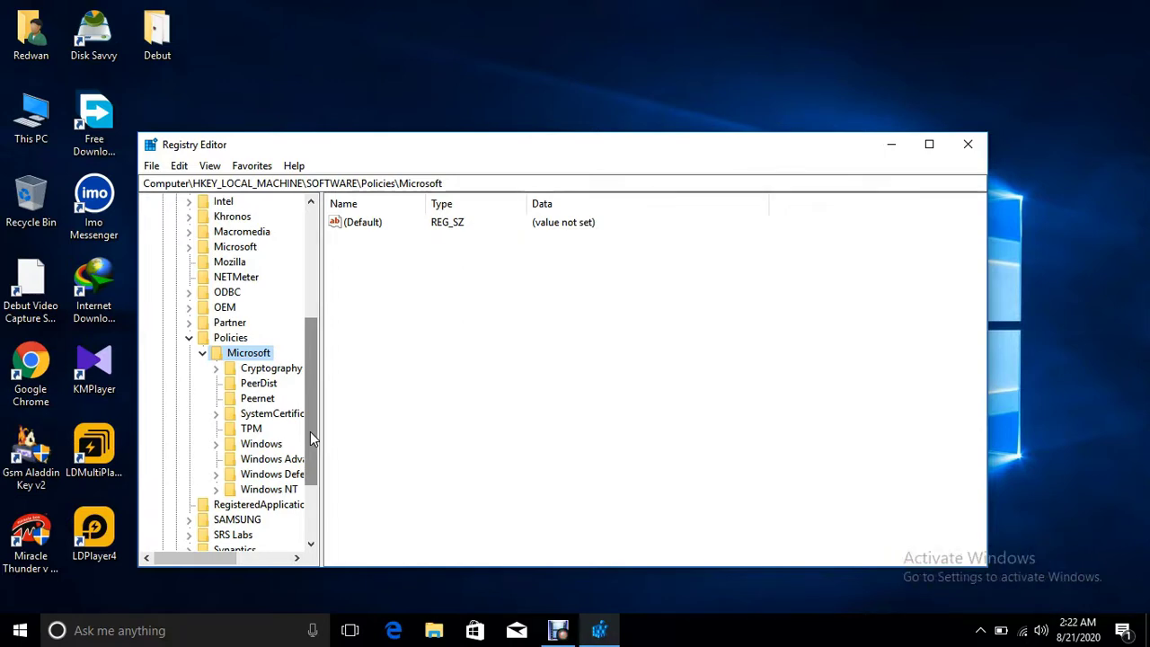
Step: Create a new key named WindowsUpdate under the Policies\Microsoft key
right_click(238, 359)
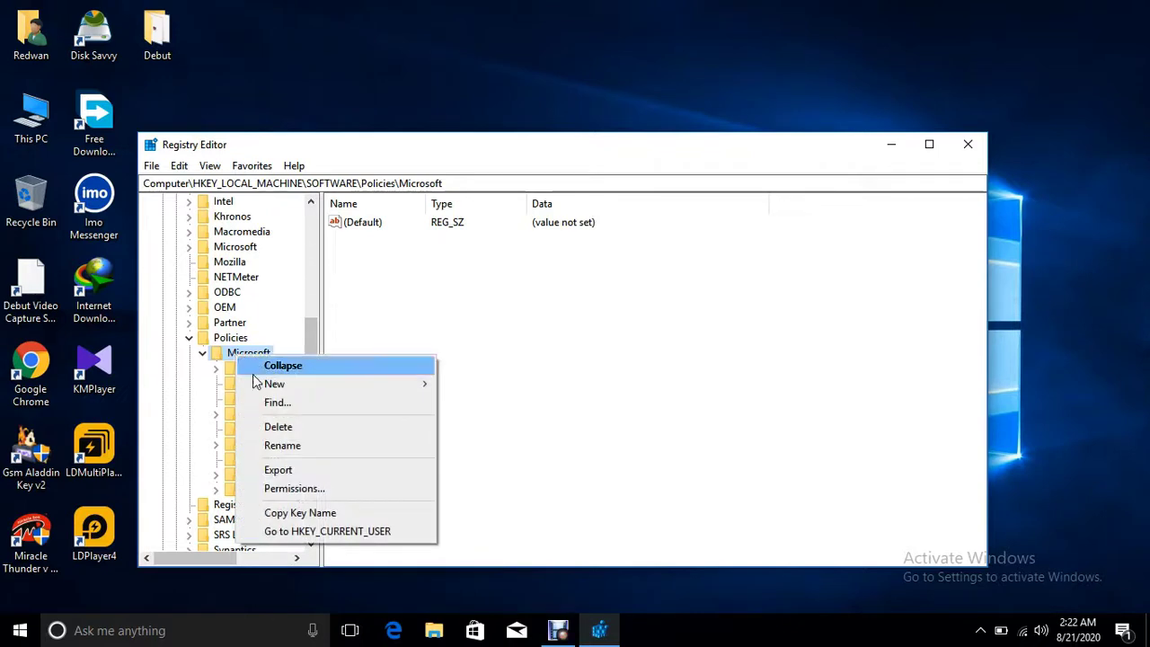
mouse_move(275, 388)
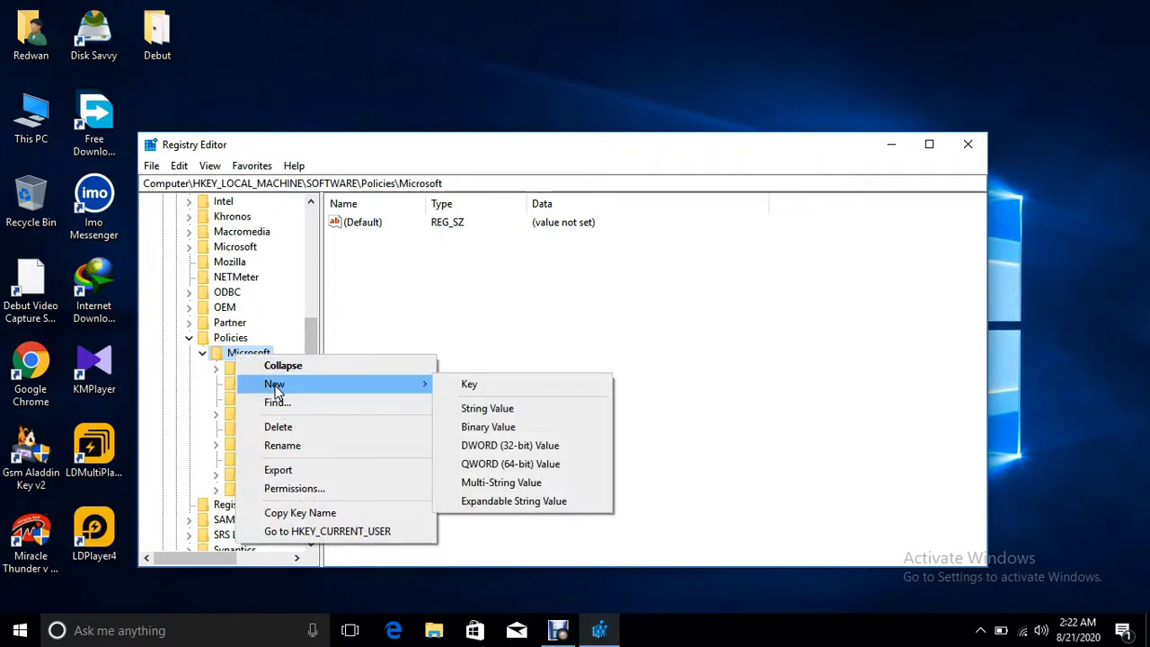
click(493, 387)
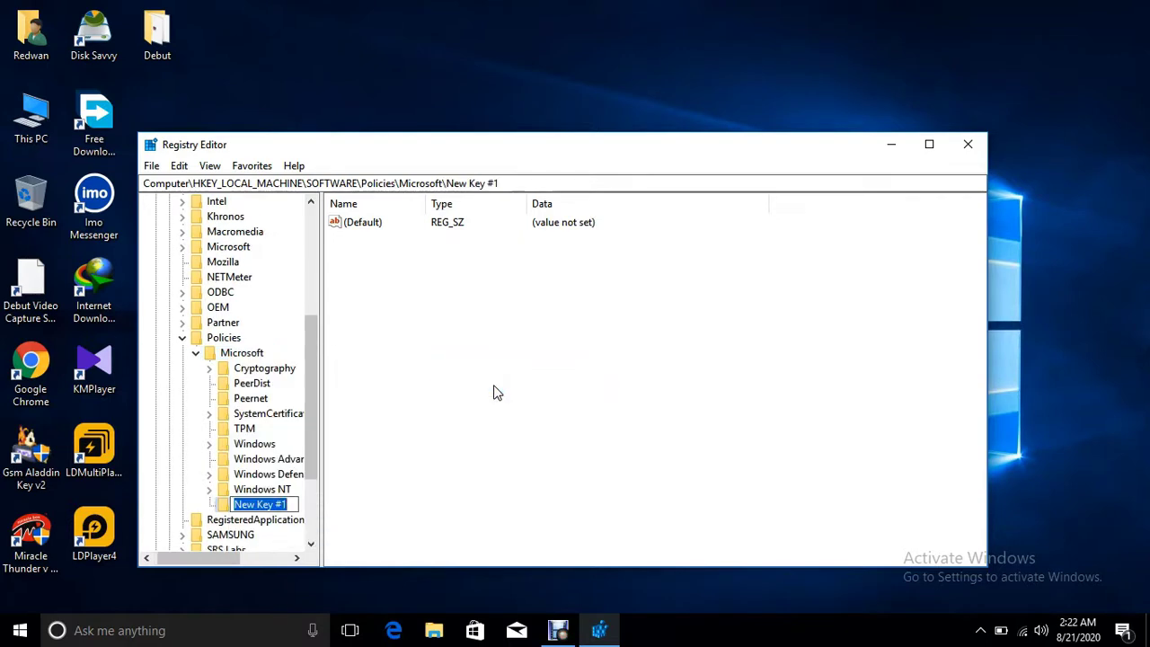
text(Wi)
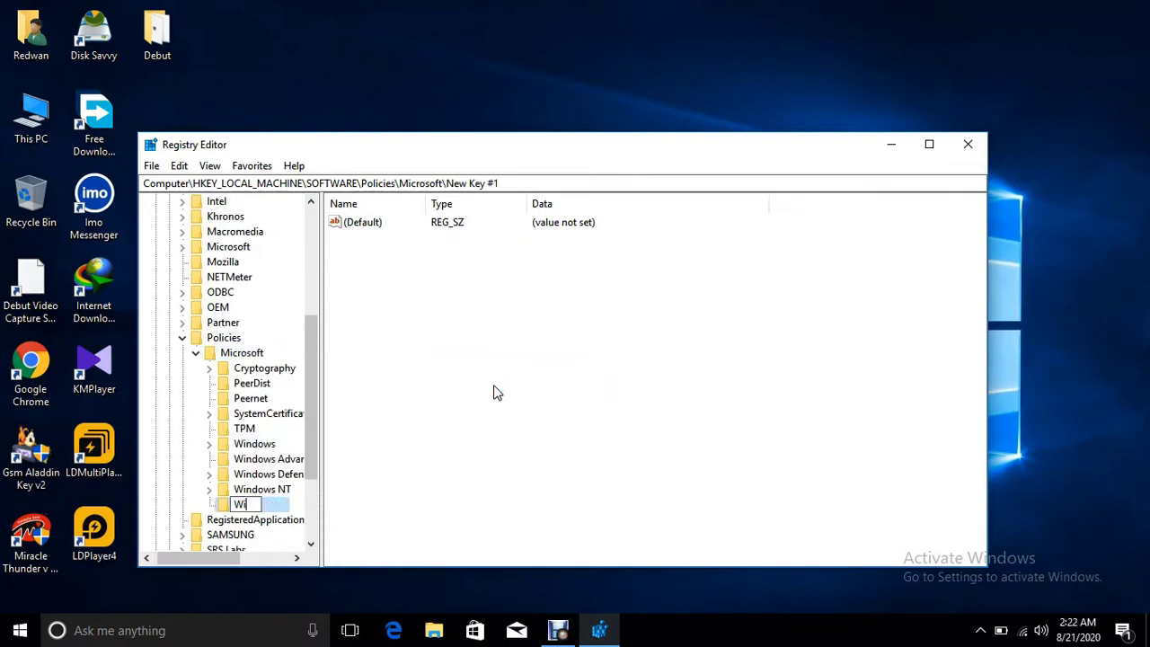
text(ndowsUpdate)
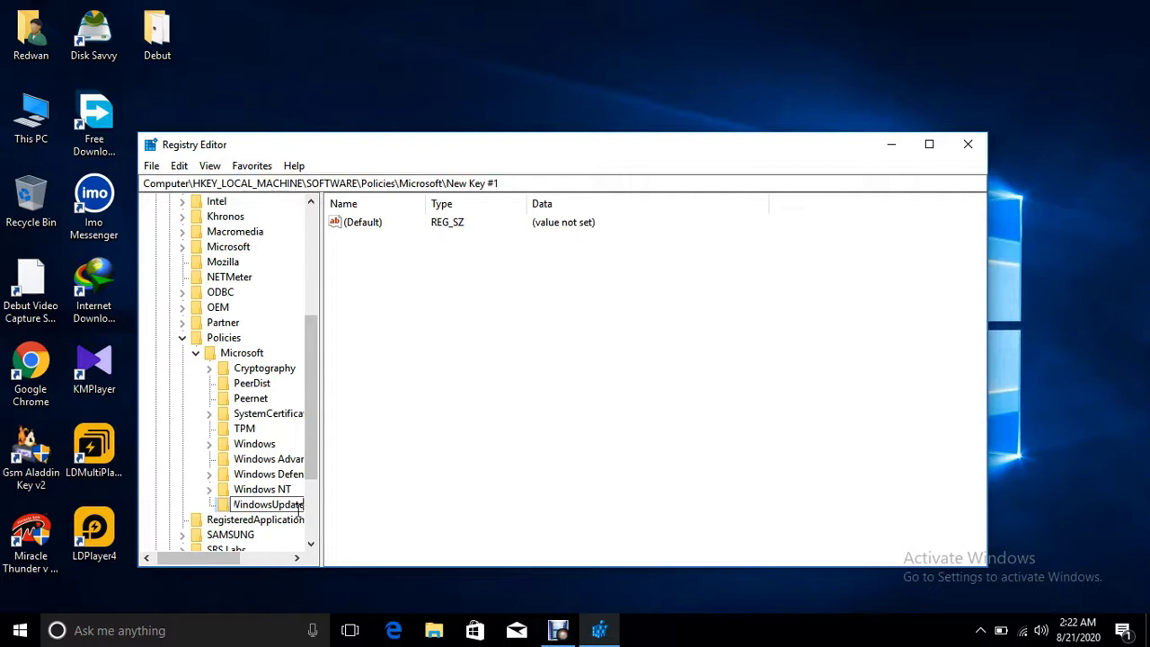
key(Return)
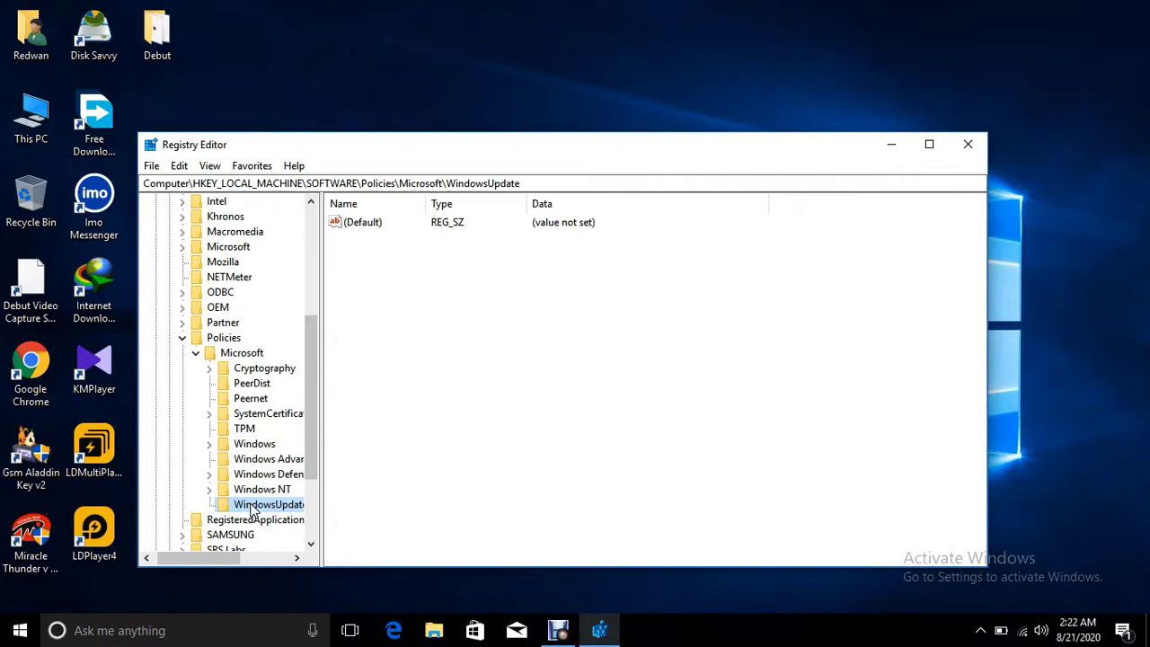
Step: Create a new subkey named AU inside the WindowsUpdate key
right_click(252, 508)
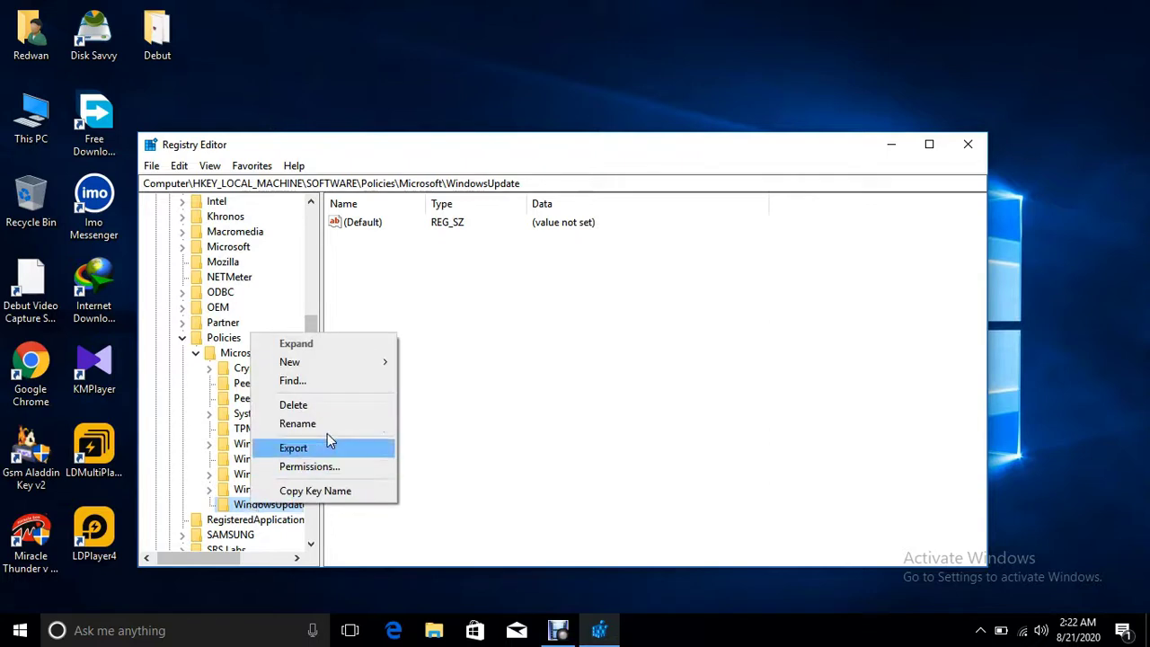
mouse_move(316, 368)
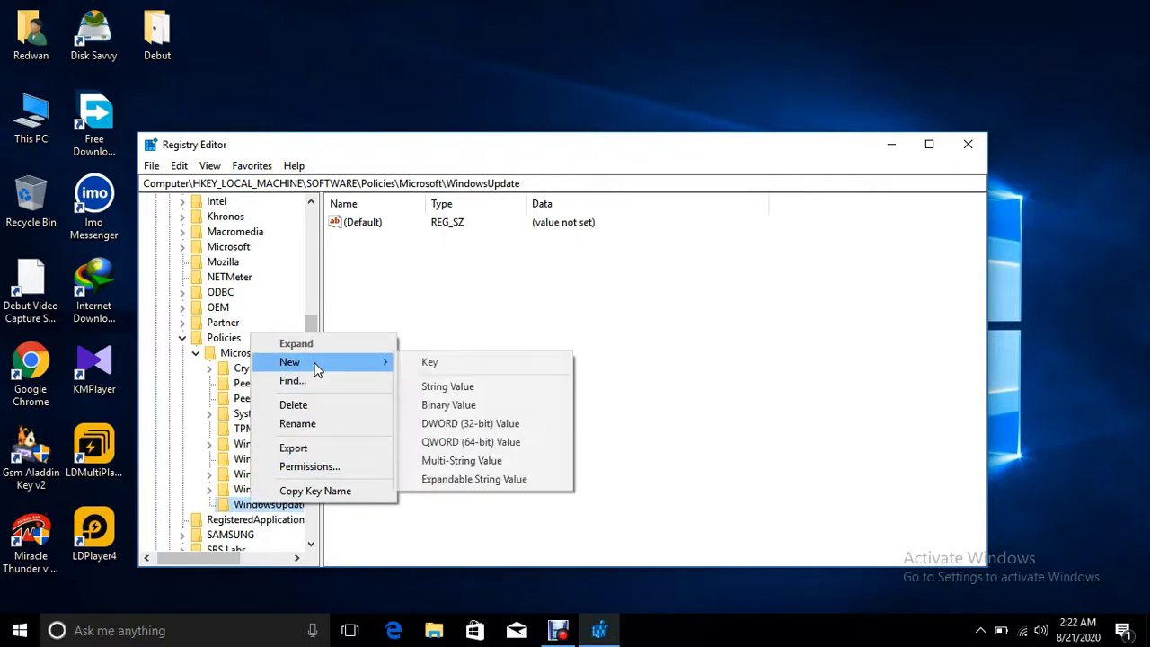
click(433, 363)
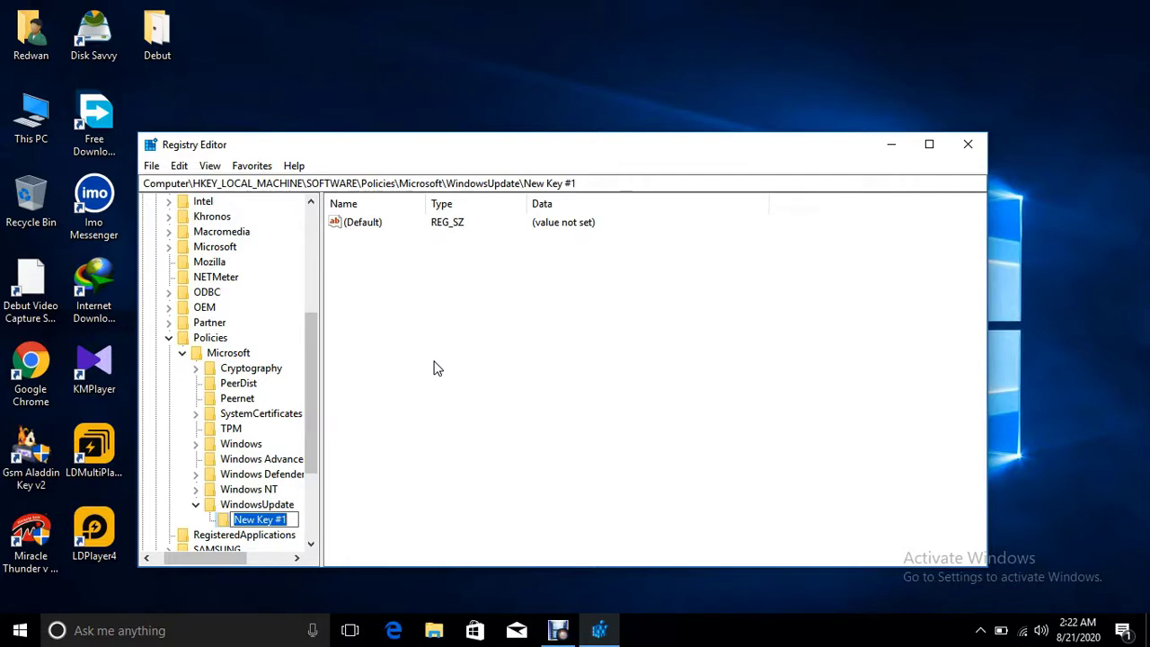
text(A)
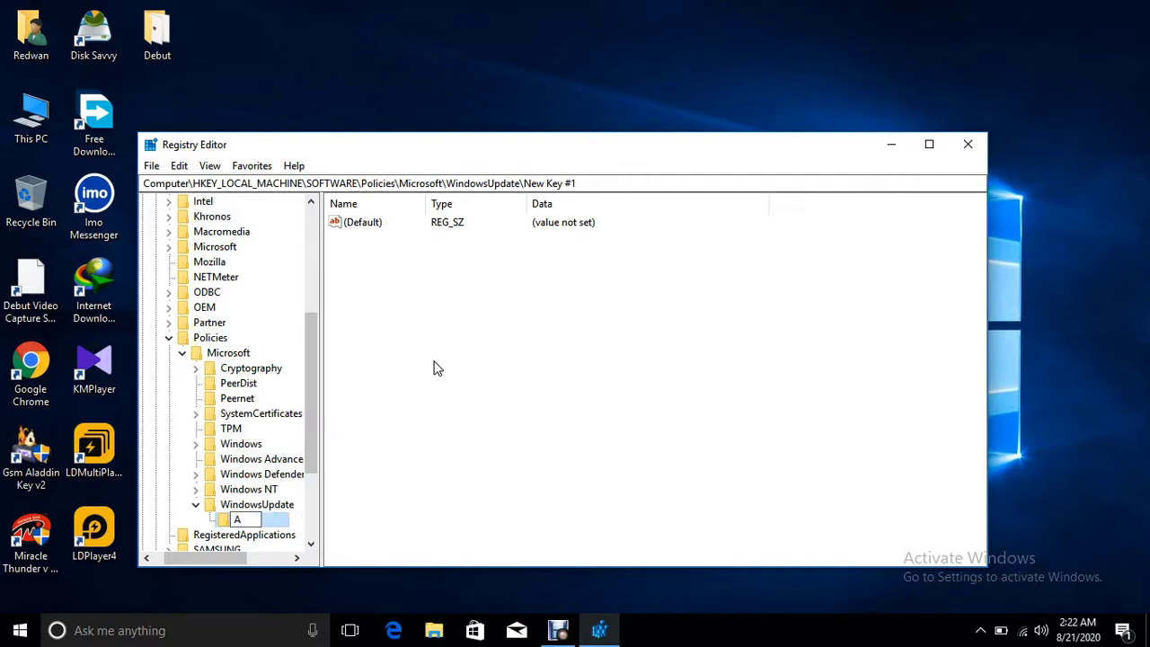
text(U)
key(Return)
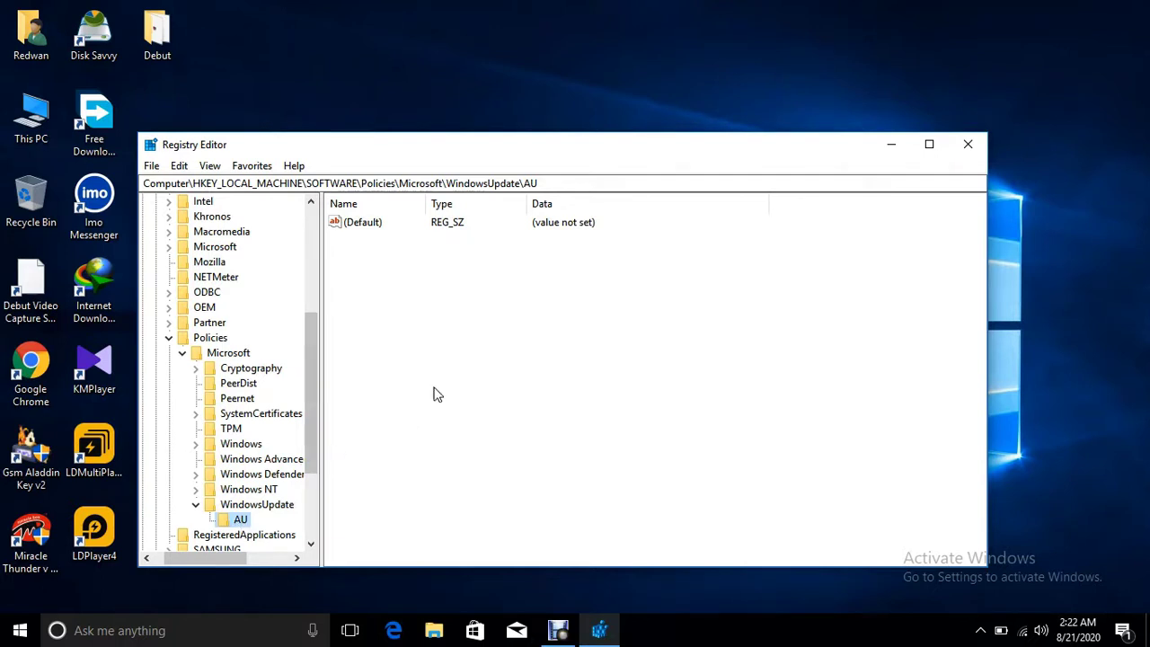
Step: Create a DWORD (32-bit) value in the AU key with its default name, set its data to 2, and close the Registry Editor
right_click(479, 303)
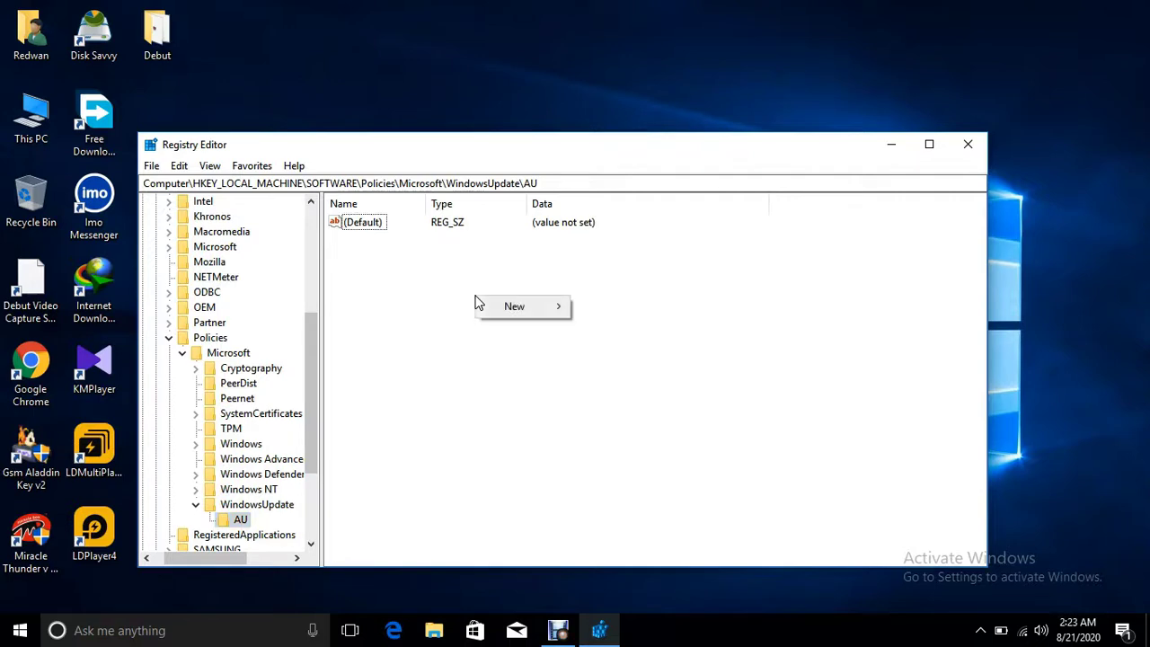
mouse_move(488, 310)
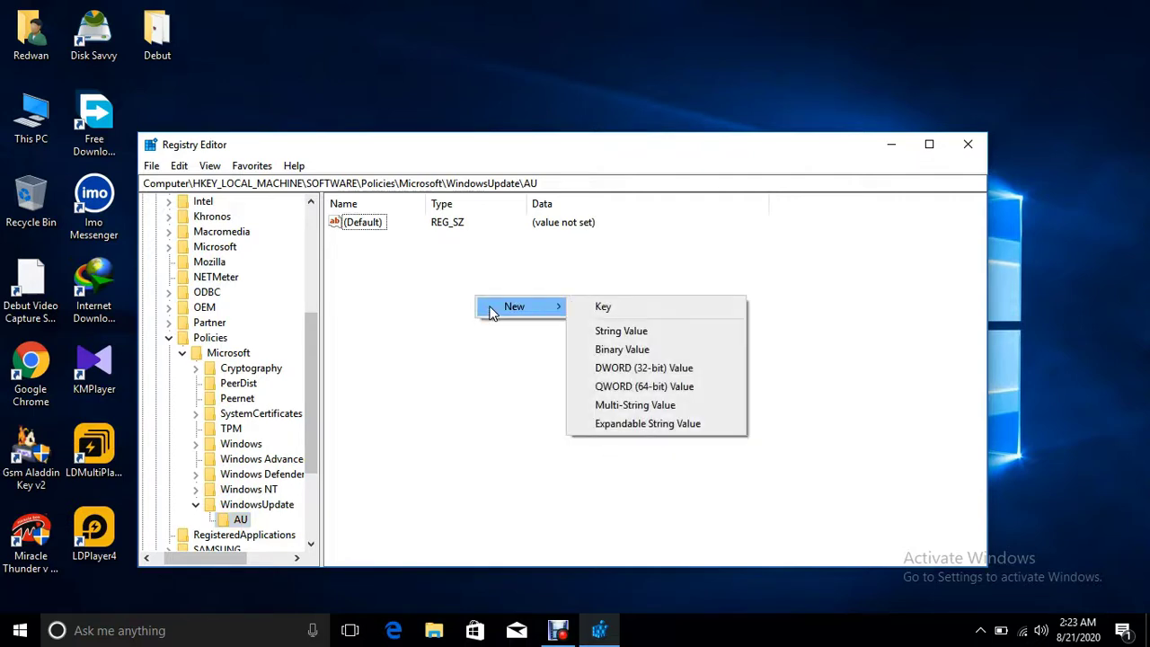
click(615, 368)
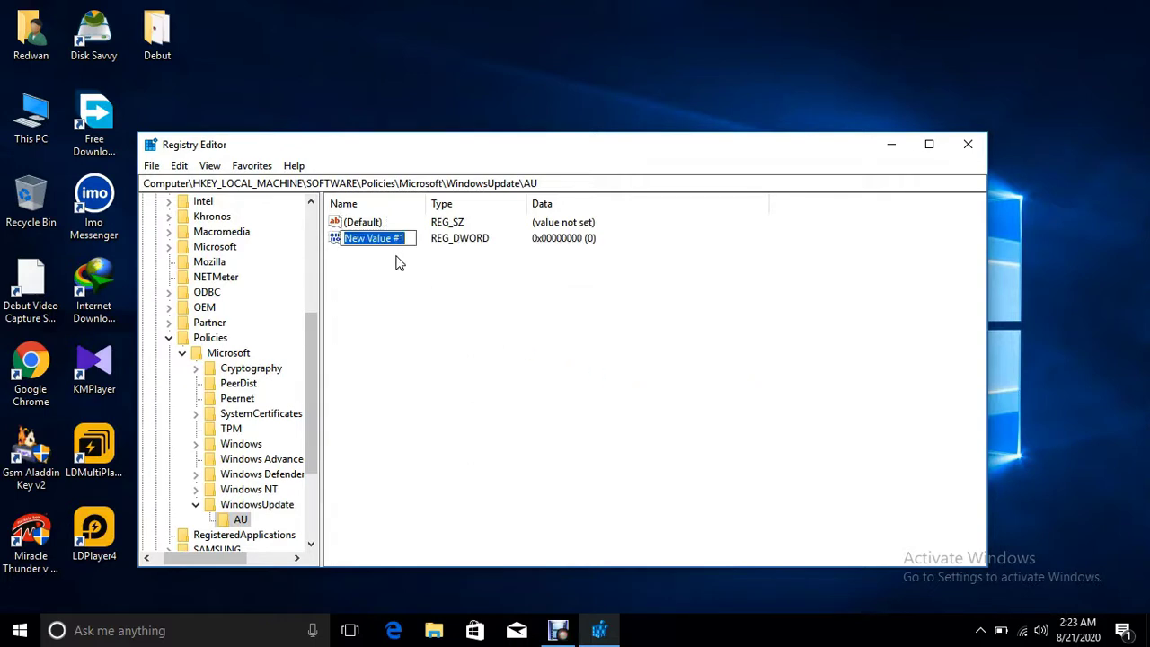
double_click(333, 241)
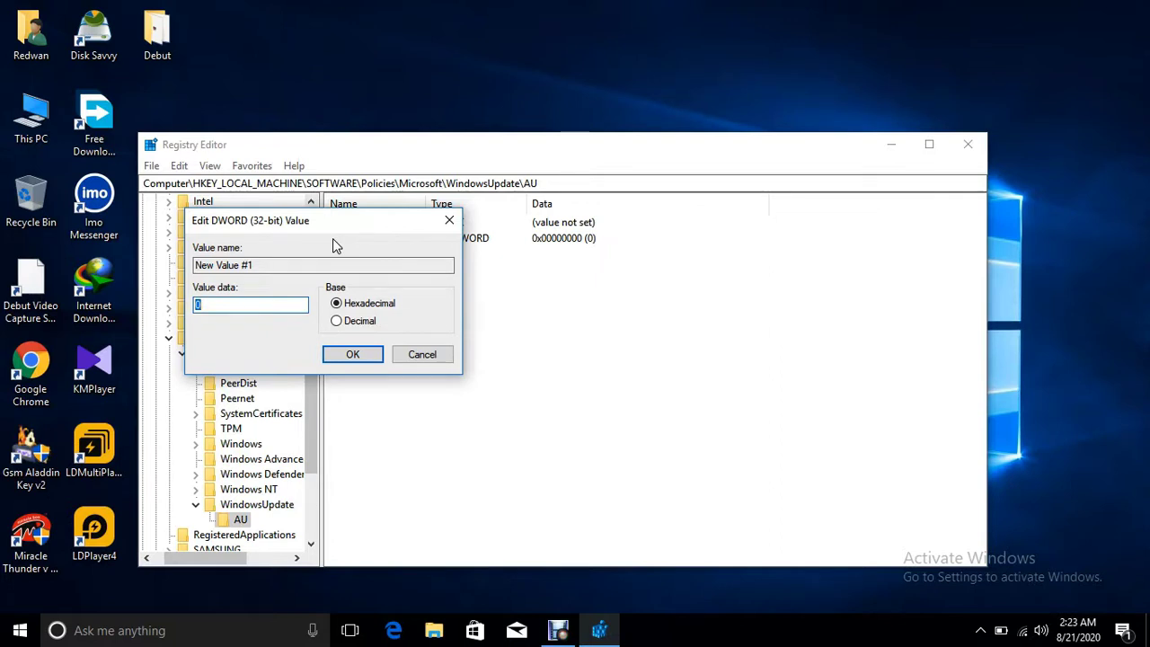
text(2)
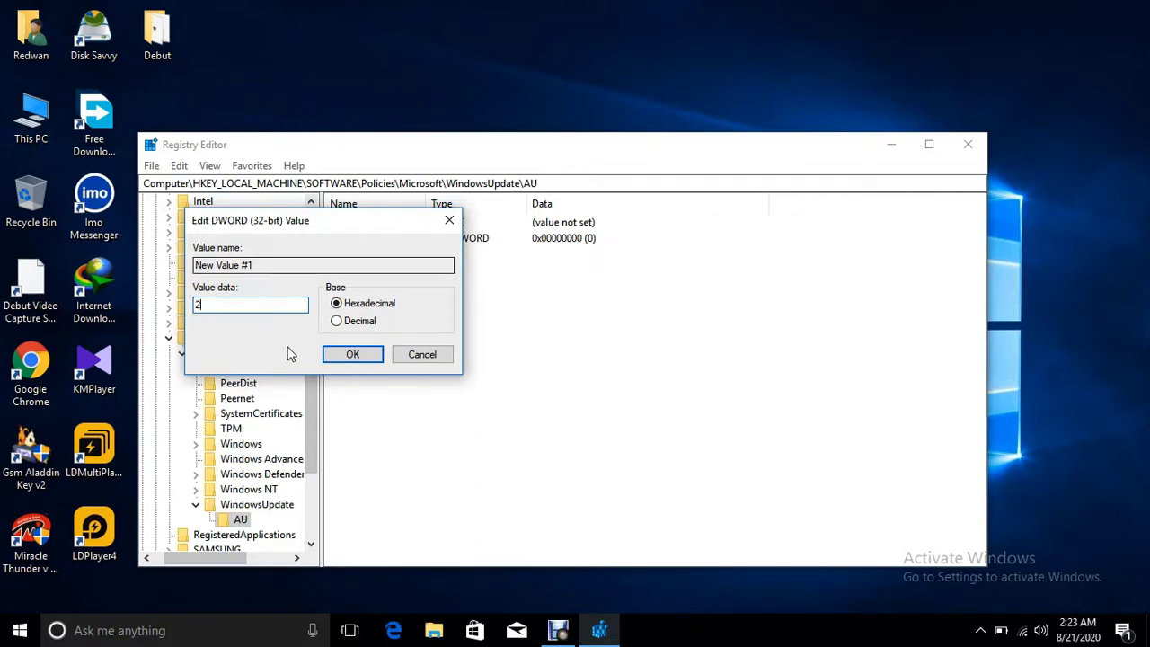
click(352, 354)
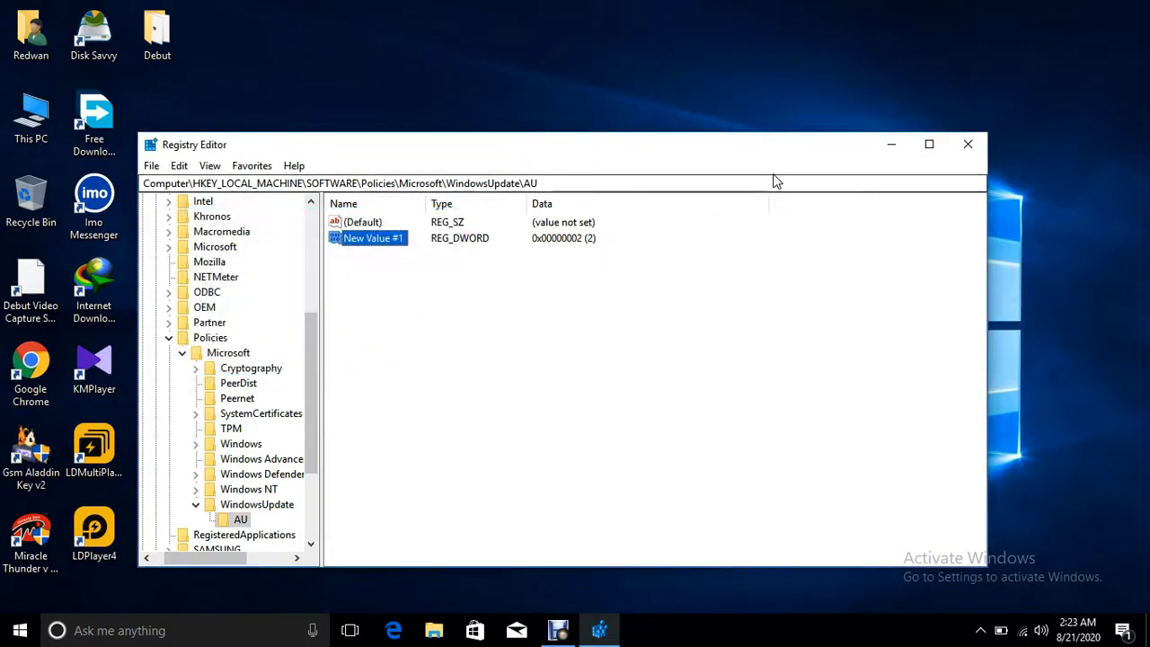
click(977, 142)
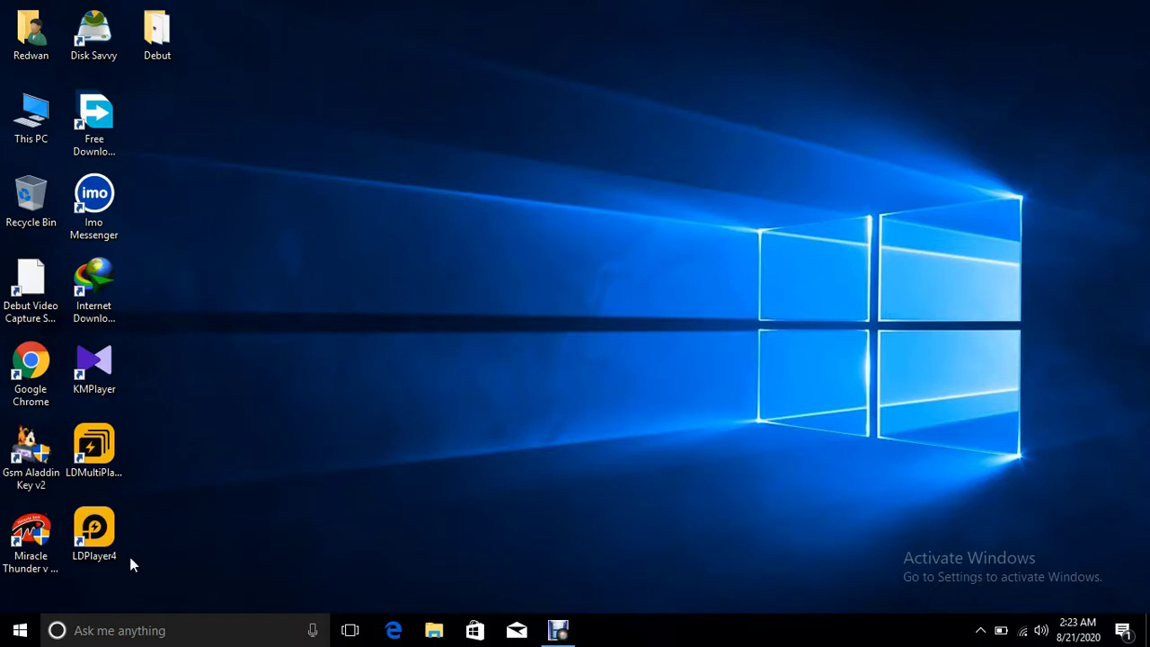
Step: Search Windows for "group" and open Edit group policy
click(154, 622)
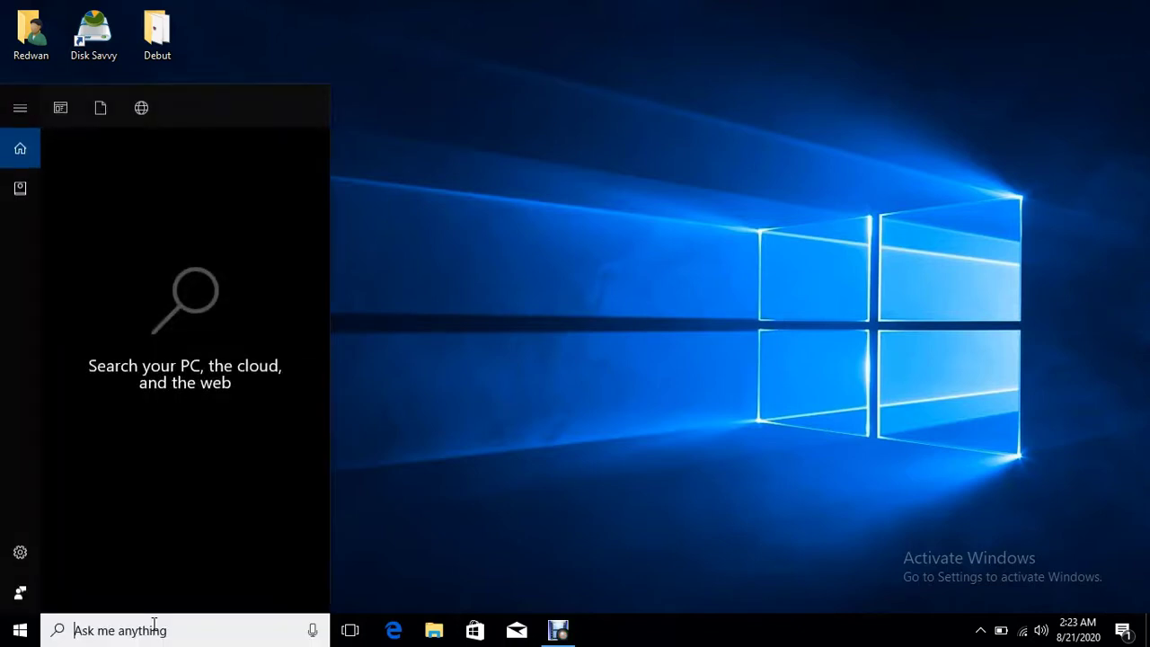
text(group)
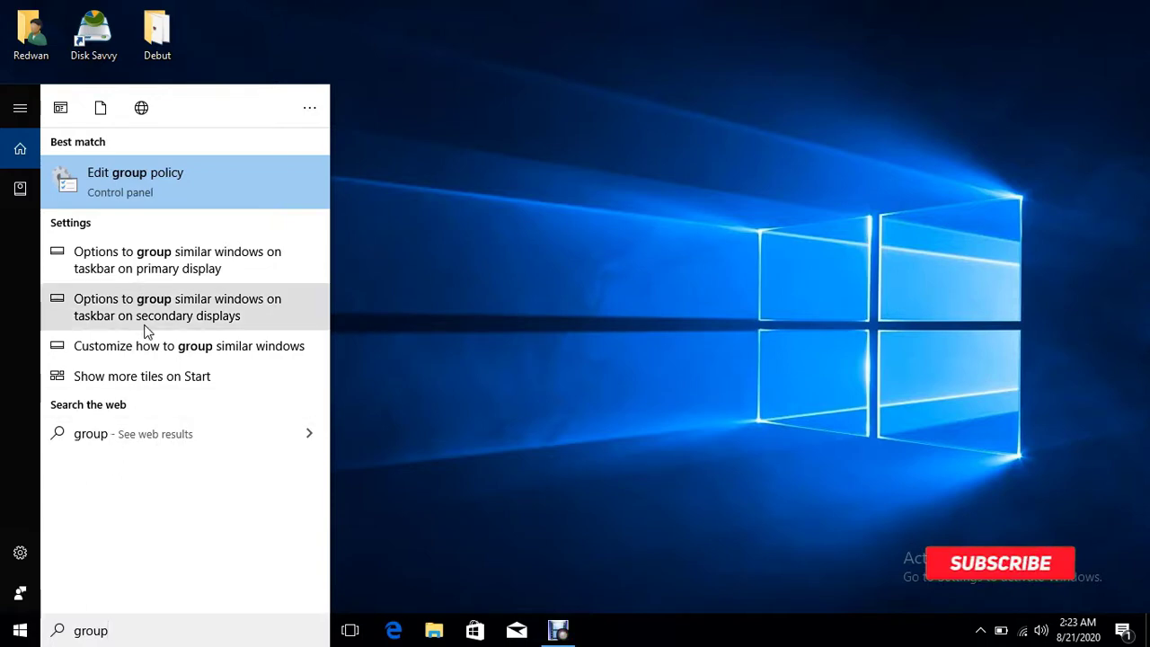
click(149, 198)
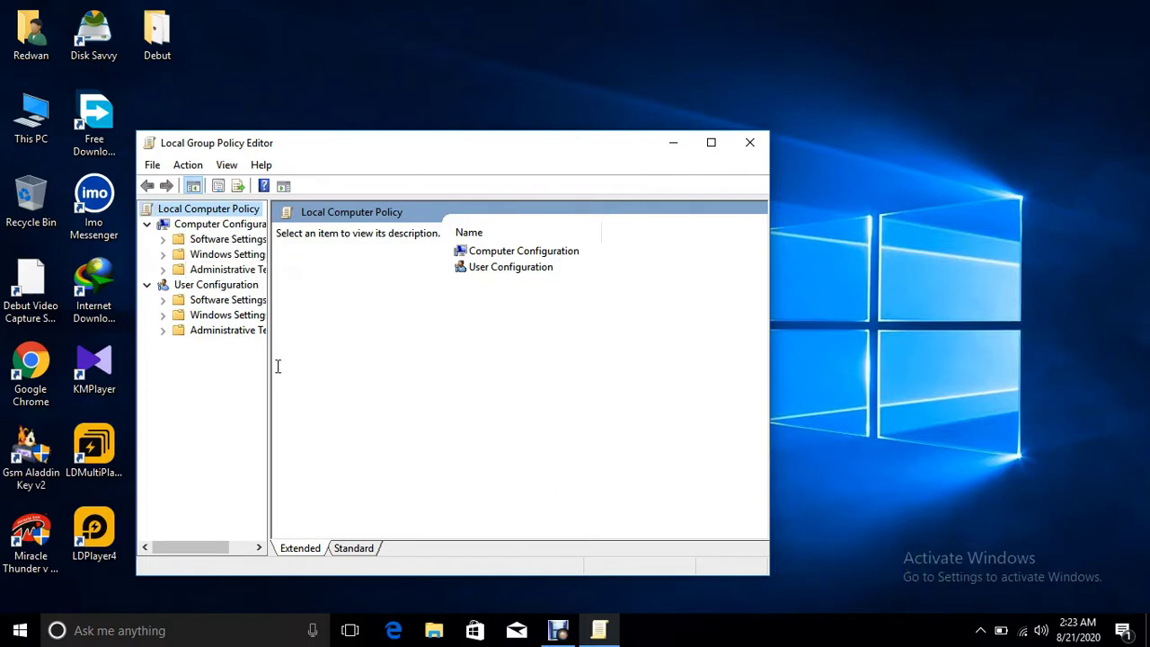
Step: Open the Windows Update policy folder under Computer Configuration, Administrative Templates, Windows Components
drag(268, 374, 299, 374)
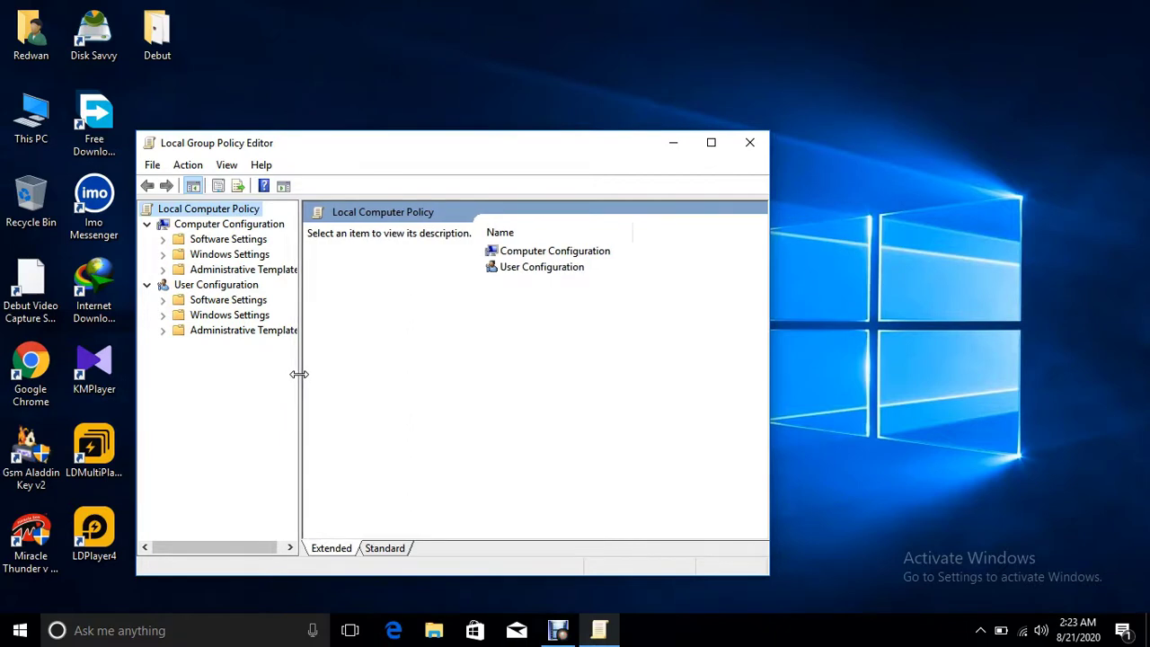
click(233, 277)
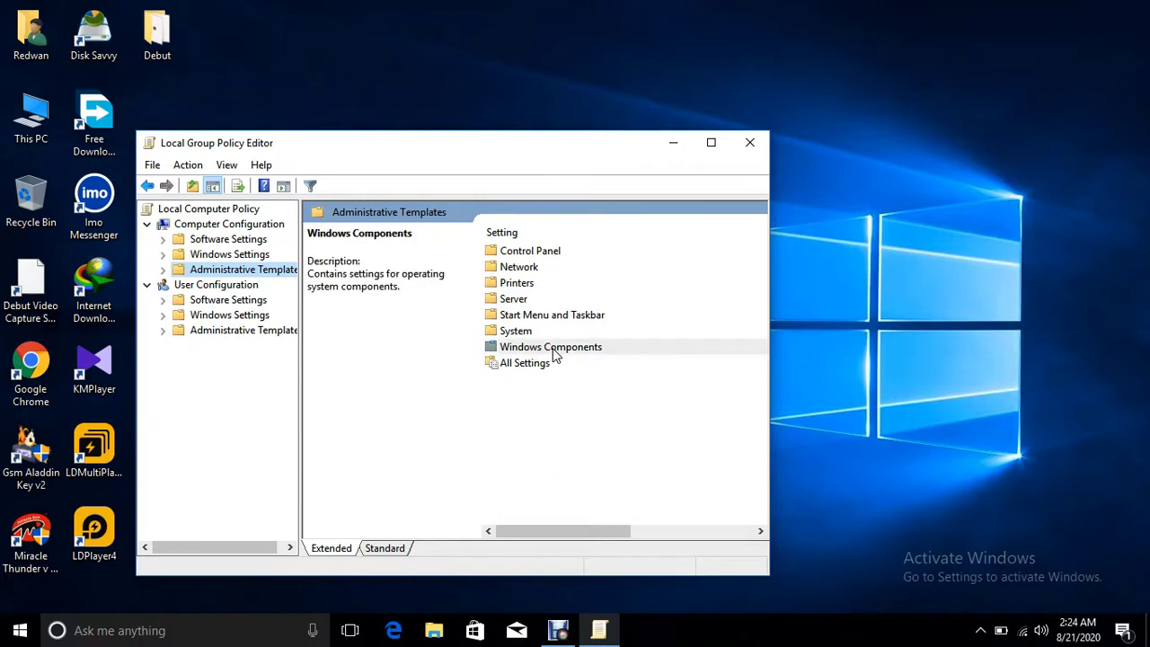
double_click(554, 350)
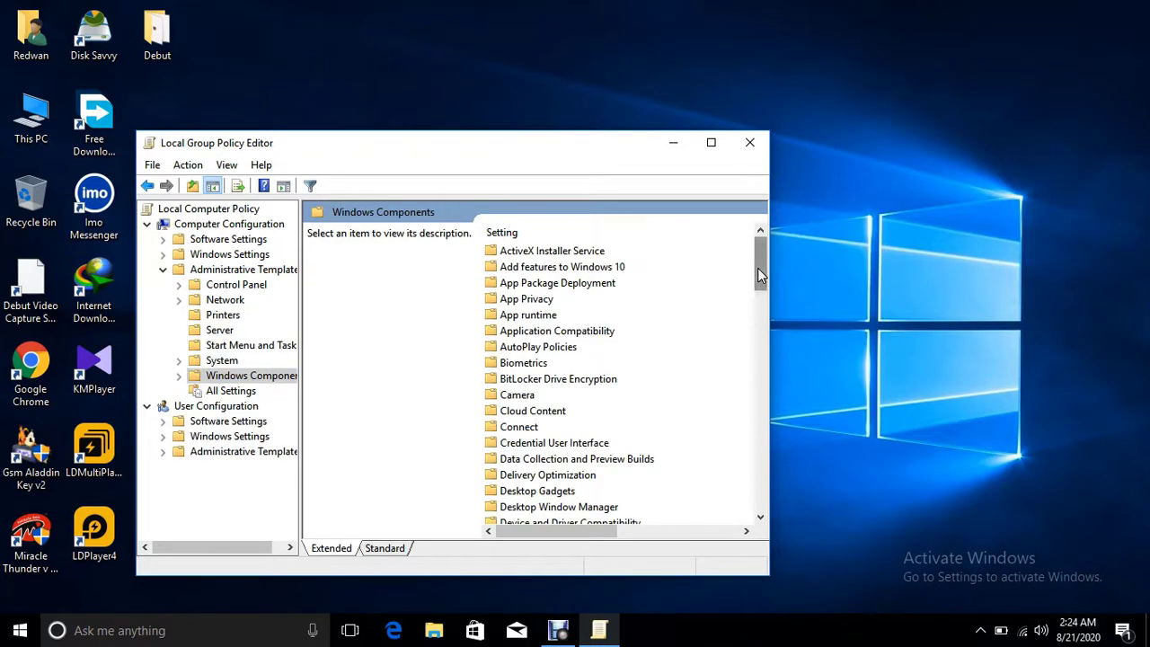
drag(758, 268, 575, 514)
double_click(560, 508)
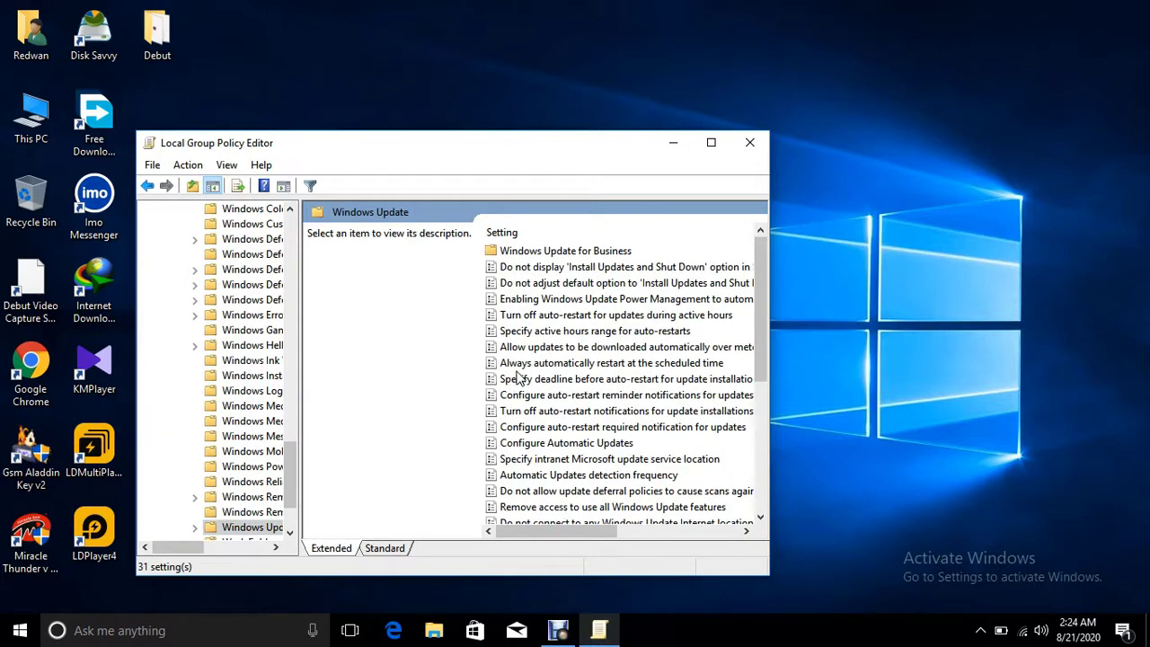
Step: Set the Configure Automatic Updates policy to Disabled, apply it, and close the Local Group Policy Editor
click(548, 445)
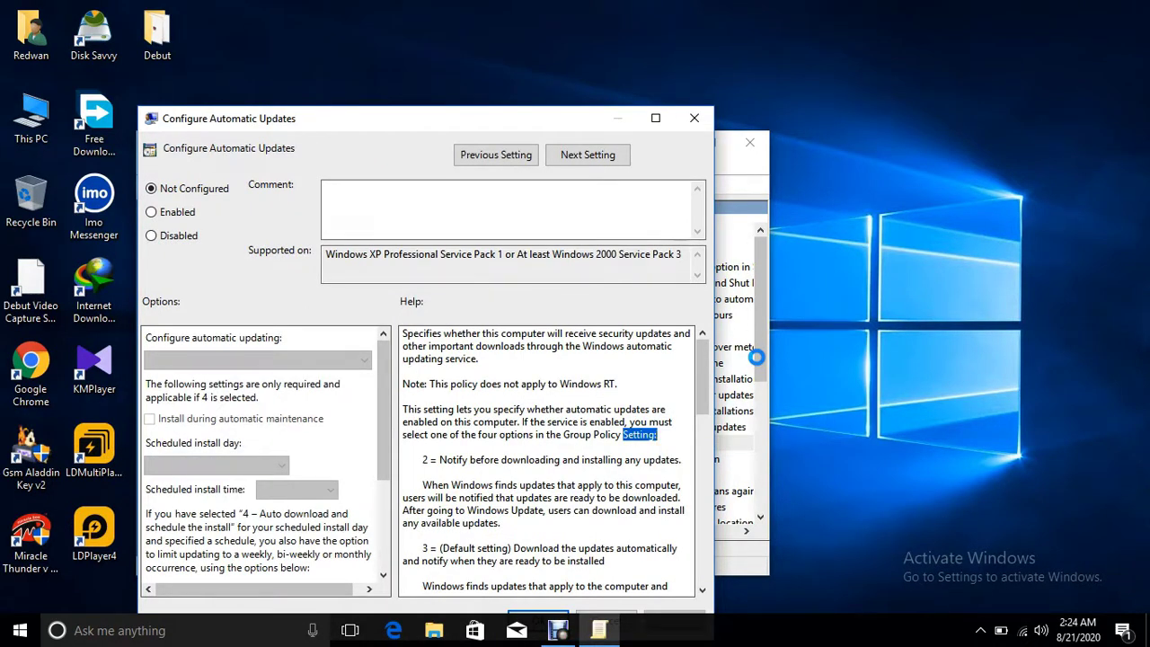
click(158, 241)
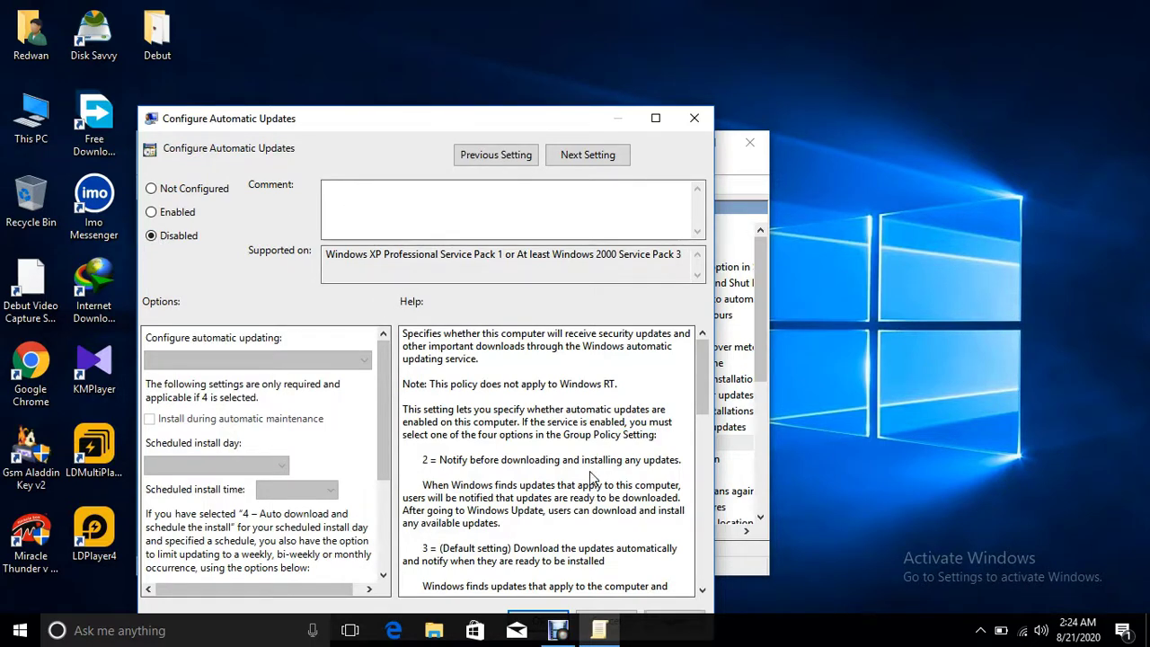
click(679, 619)
click(548, 615)
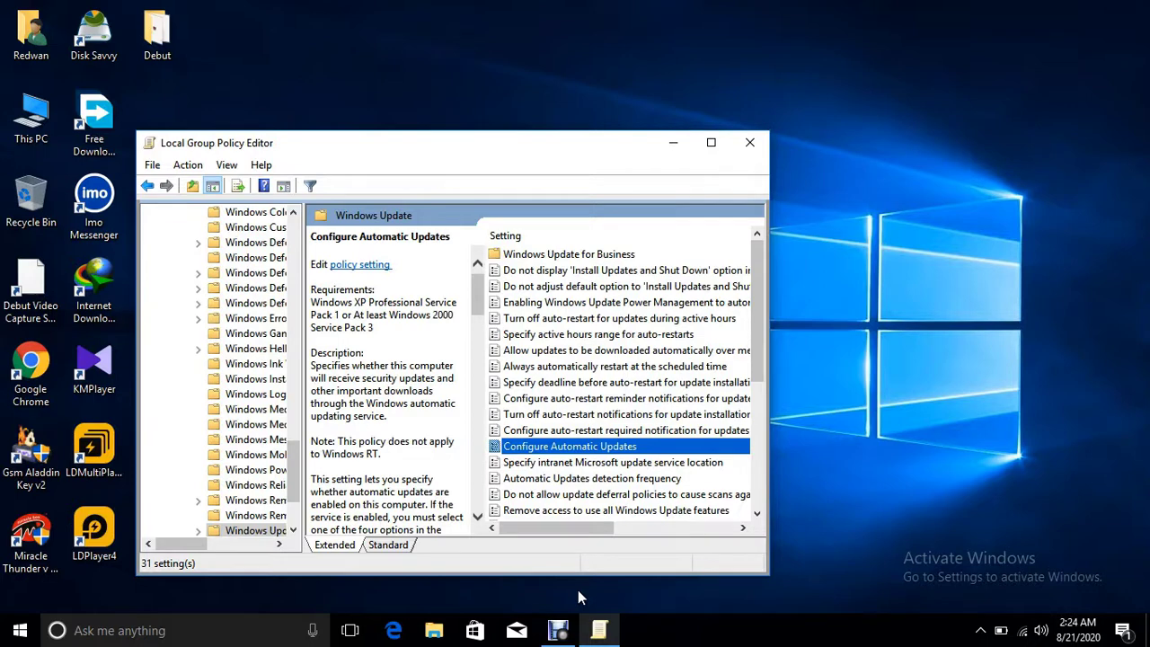
click(751, 143)
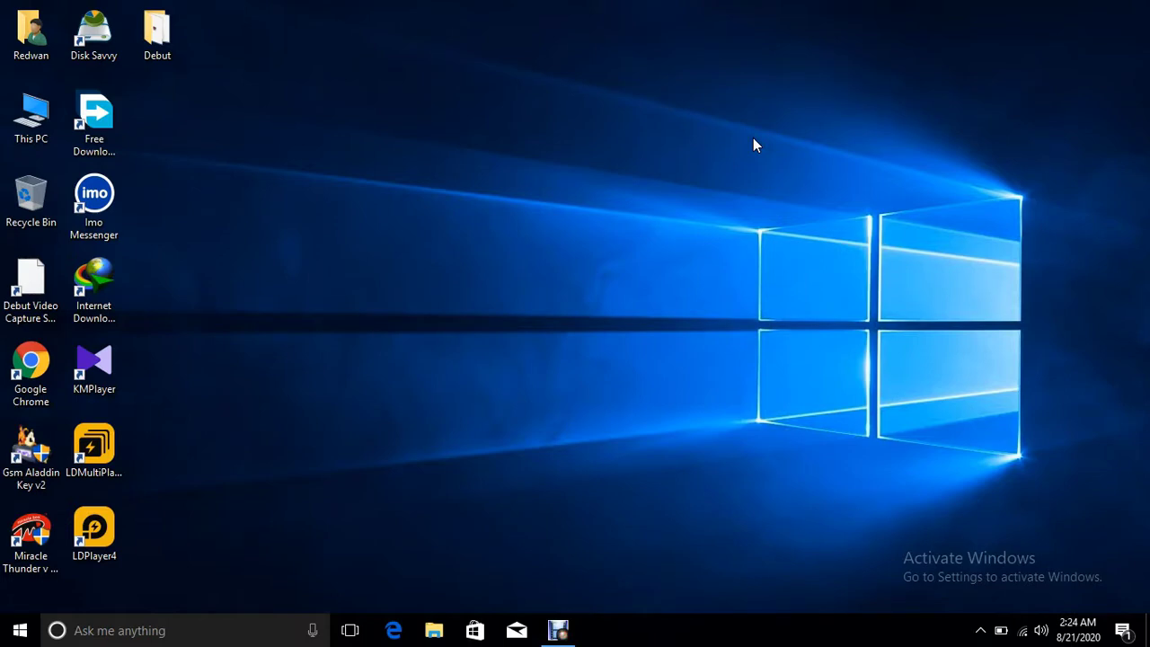
Step: Search Windows for "task s" and open Task Scheduler
click(239, 631)
text(tasl)
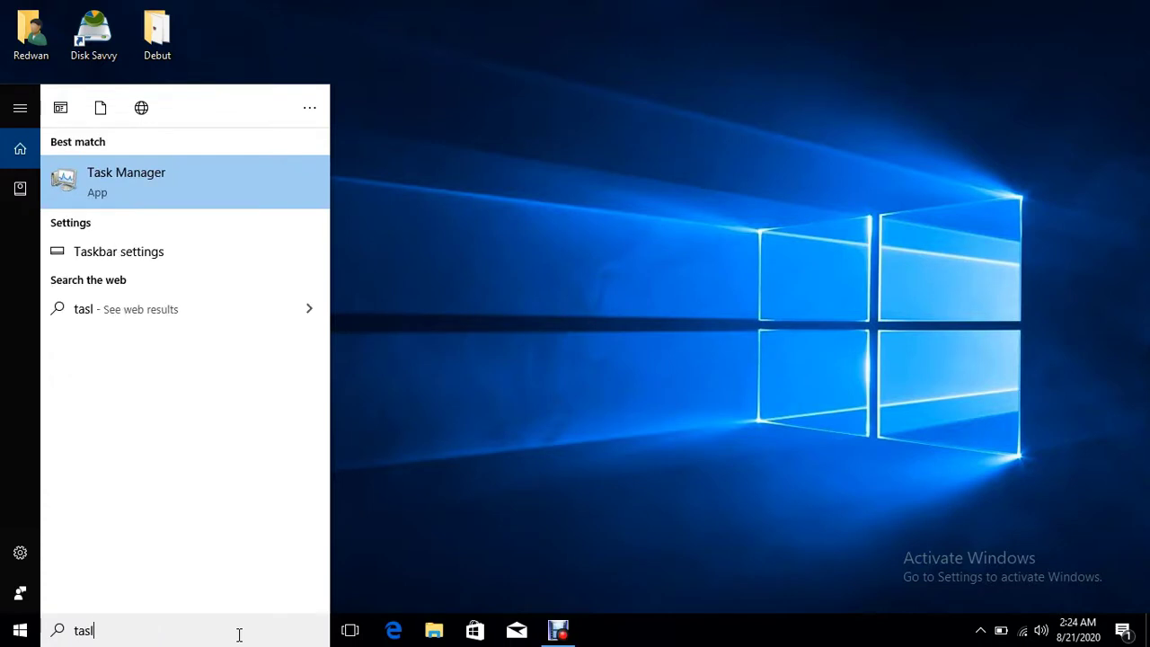
key(BackSpace)
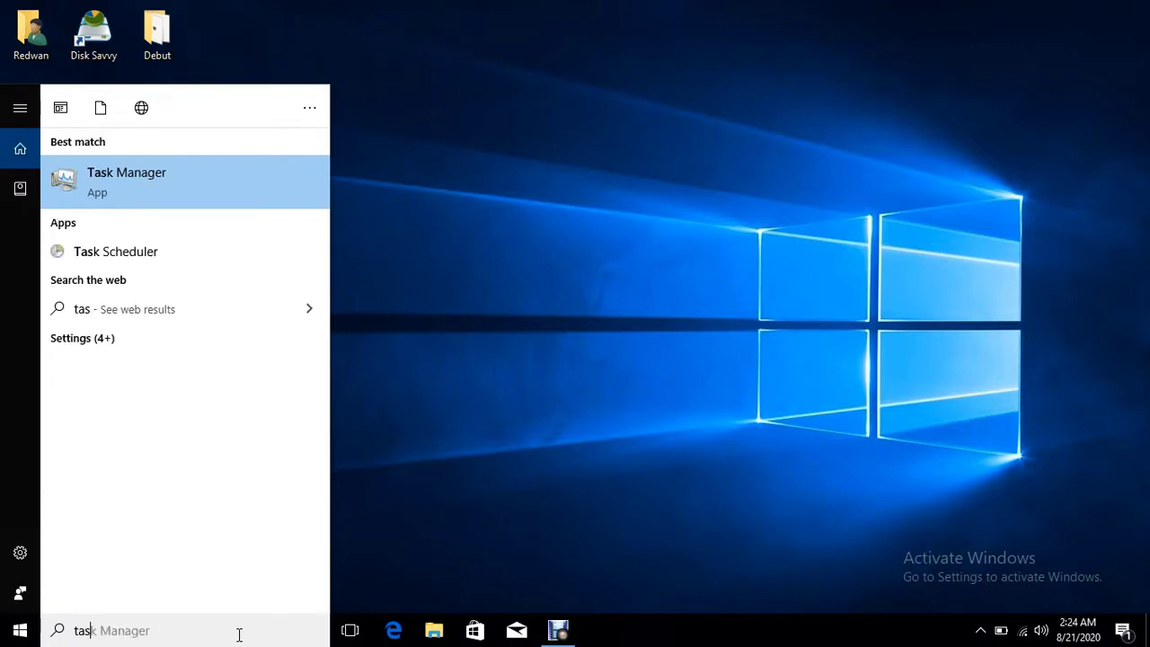
text(k s)
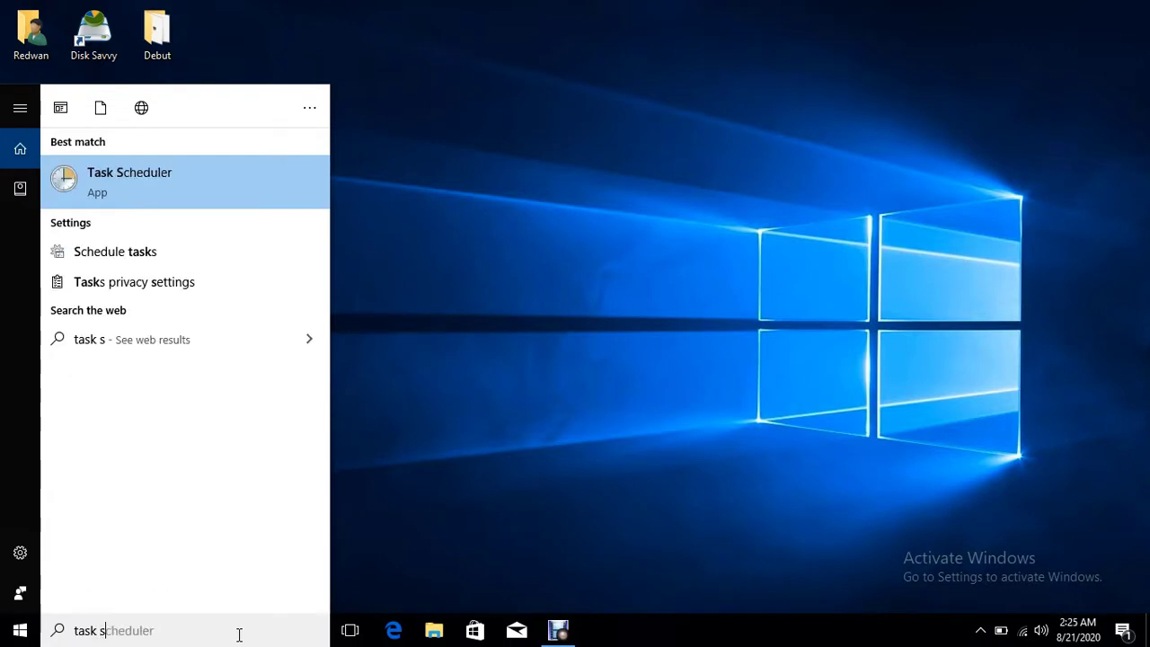
click(126, 184)
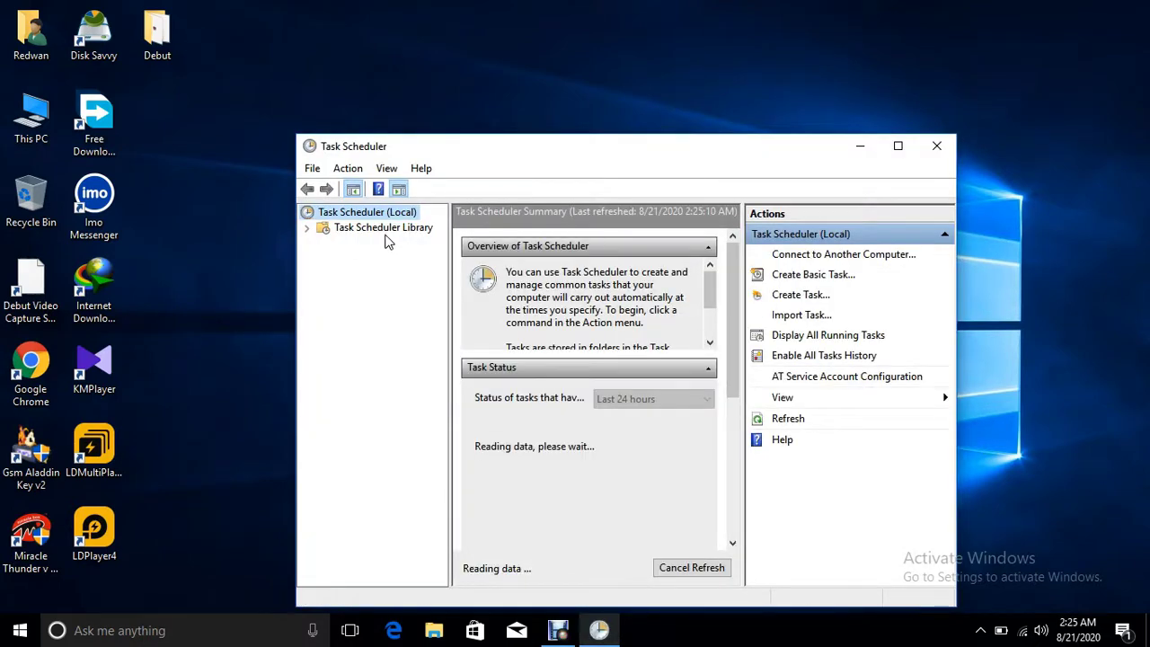
Step: Open the WindowsUpdate task folder under Task Scheduler Library, Microsoft, Windows
double_click(384, 234)
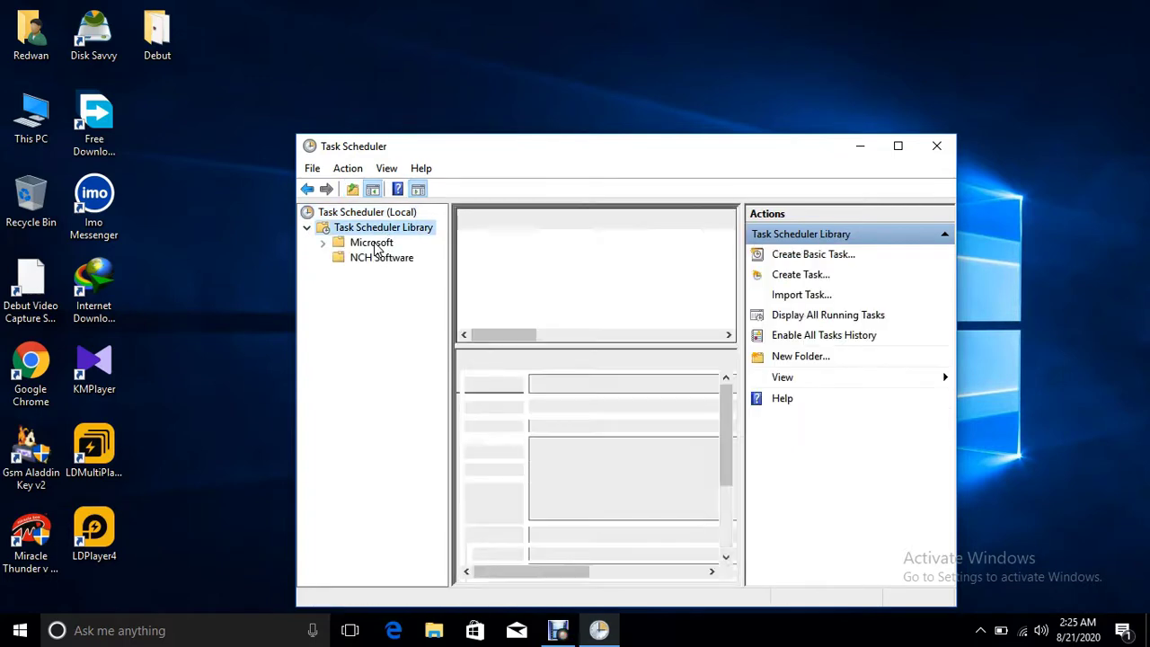
double_click(375, 245)
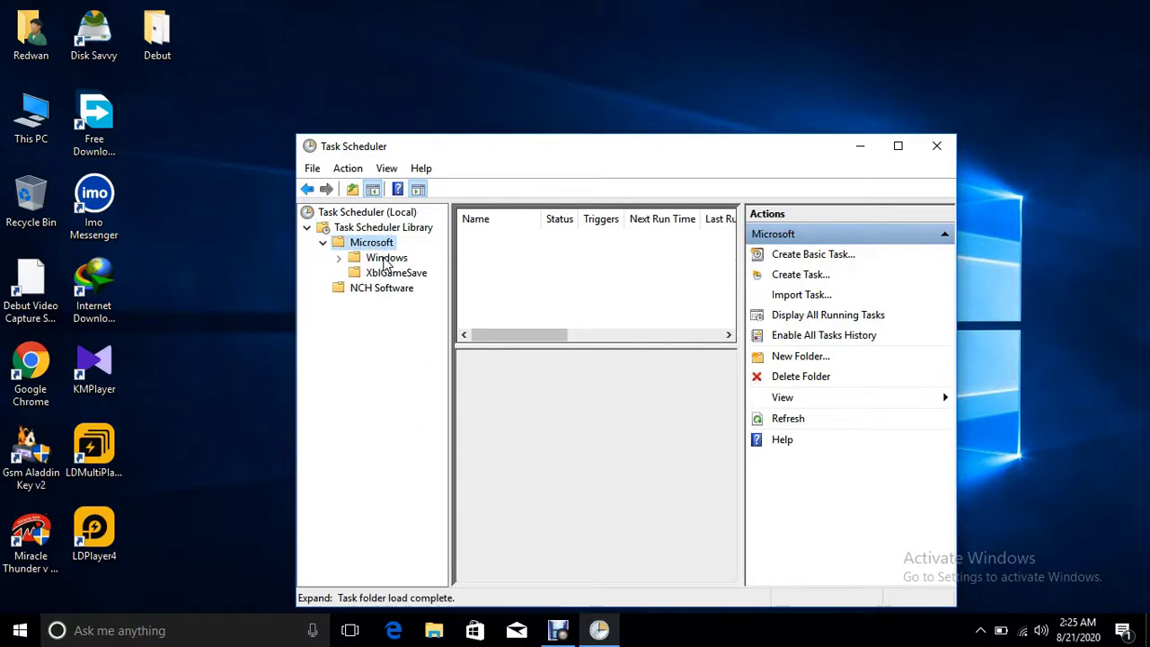
double_click(386, 260)
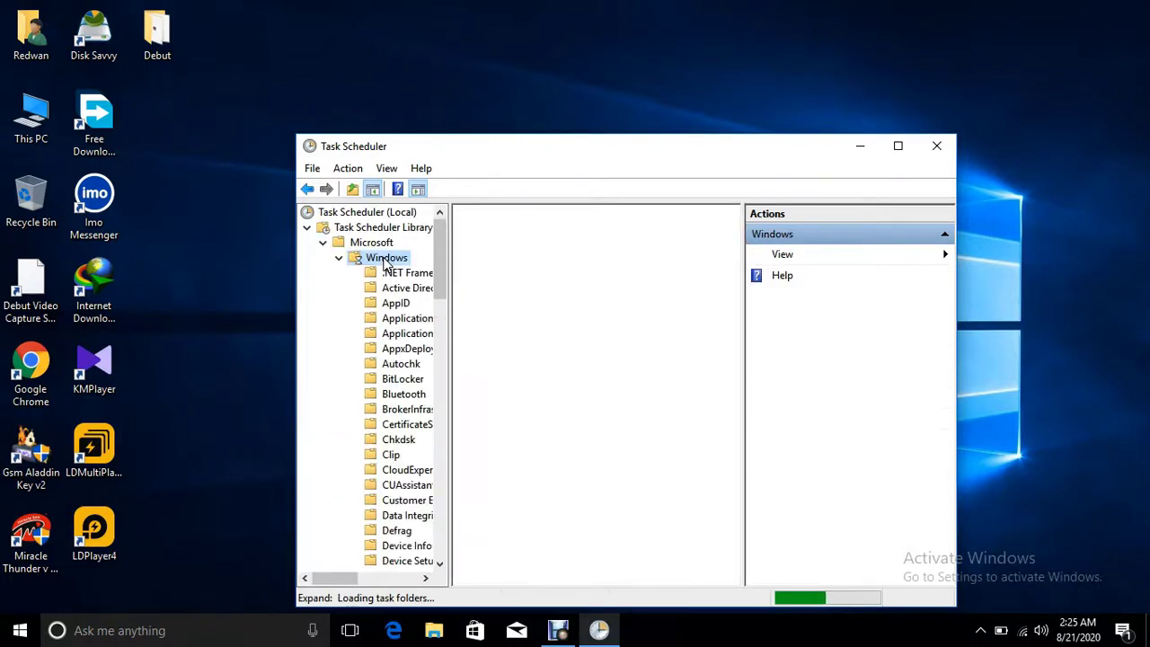
drag(440, 272, 443, 539)
click(398, 458)
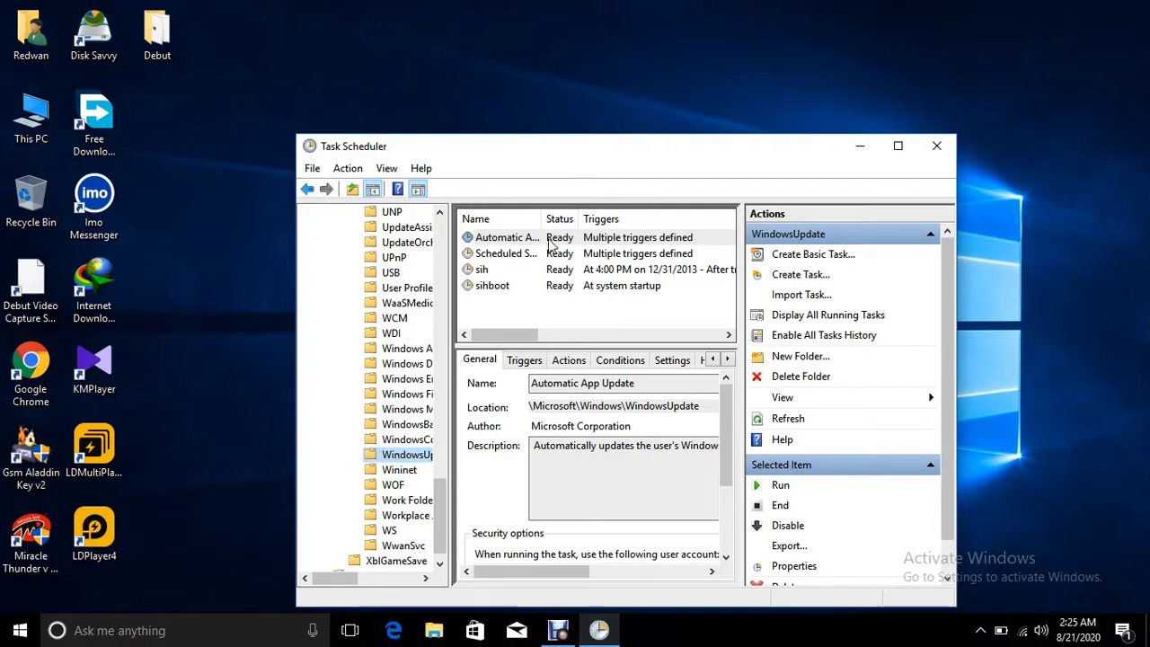
Step: Disable the Automatic App Update and Scheduled Start tasks in the WindowsUpdate folder
right_click(551, 243)
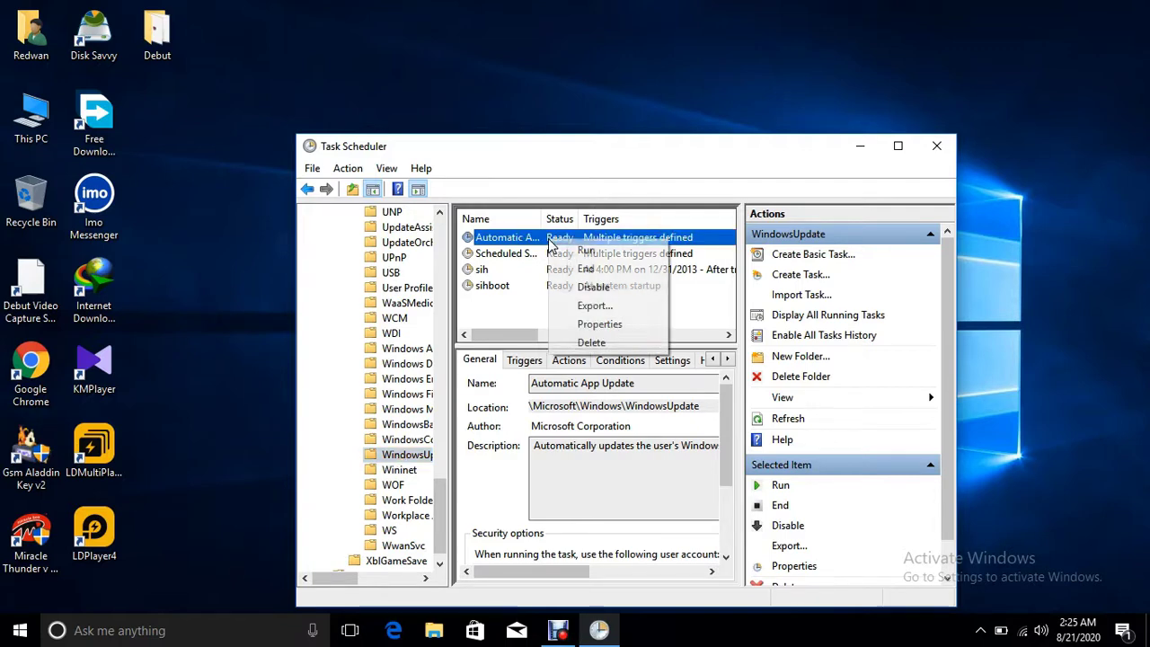
click(580, 288)
click(556, 256)
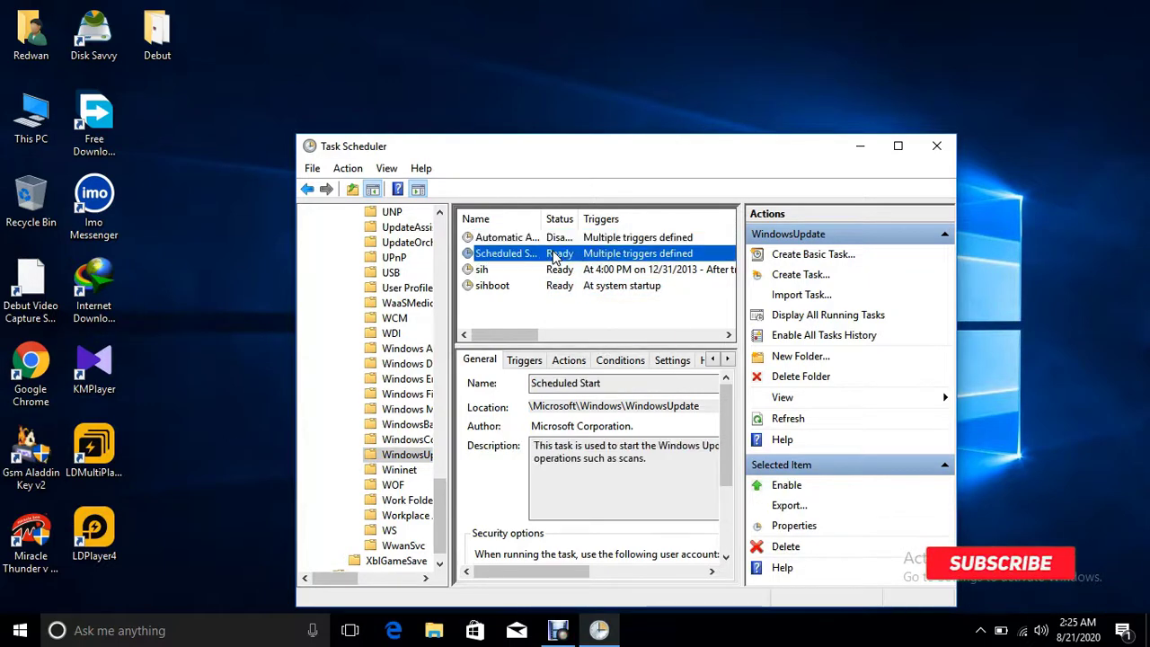
right_click(556, 256)
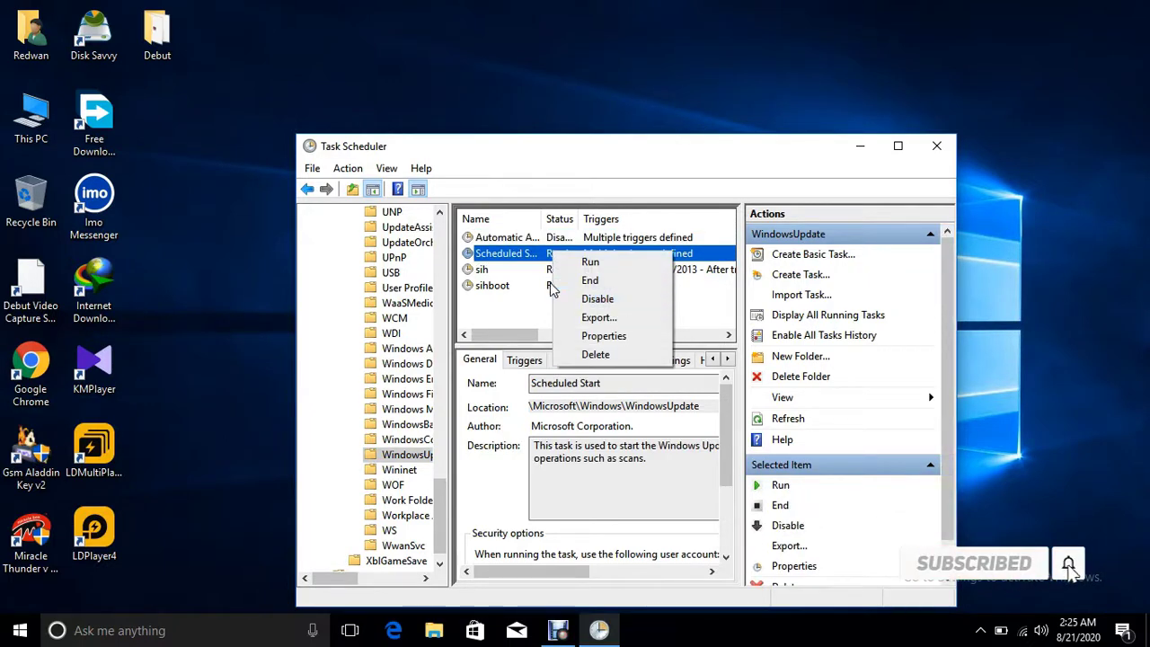
click(586, 300)
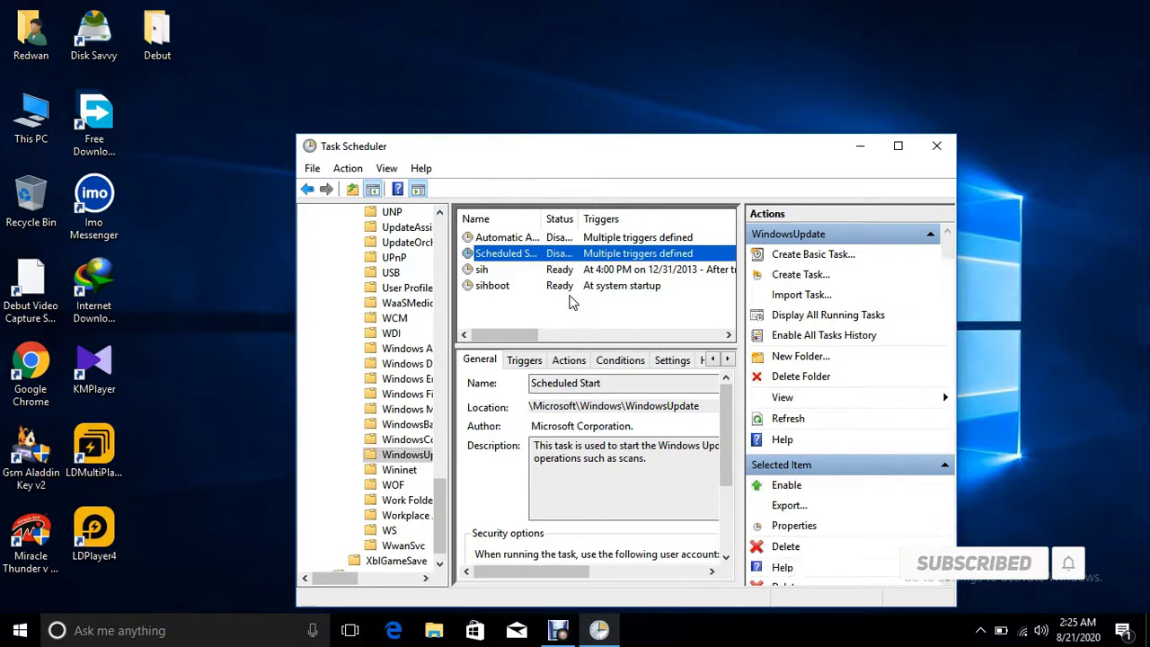
Step: Disable the sih and sihboot tasks in the WindowsUpdate folder and close Task Scheduler
click(543, 272)
right_click(542, 273)
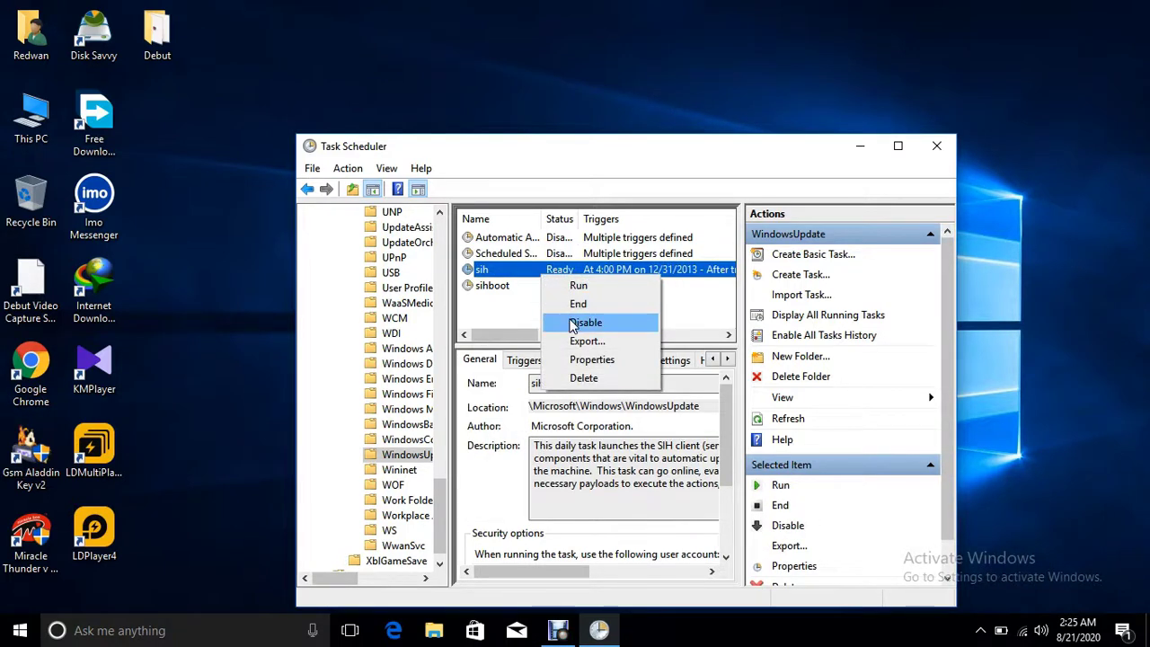
click(572, 323)
click(584, 288)
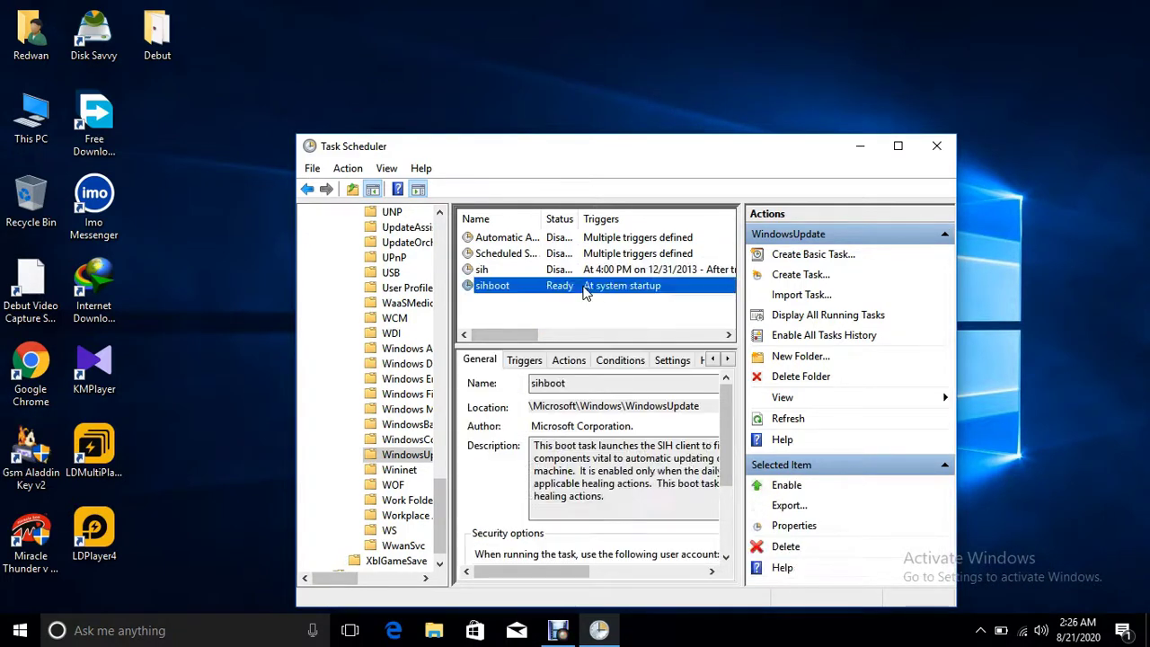
right_click(583, 289)
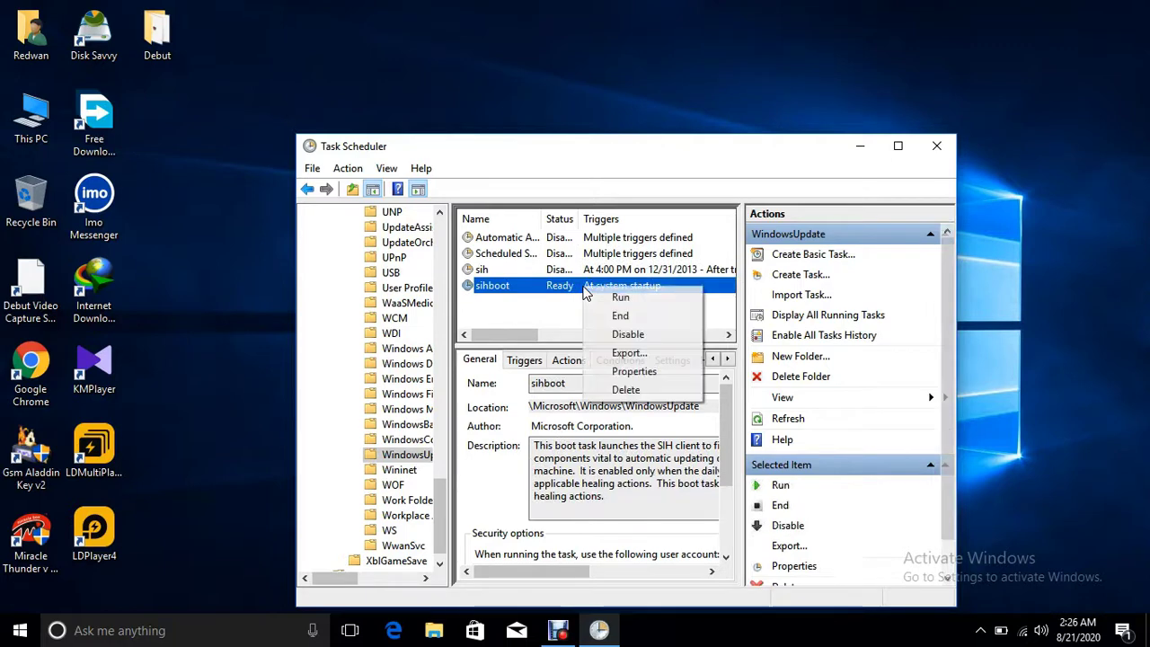
click(613, 336)
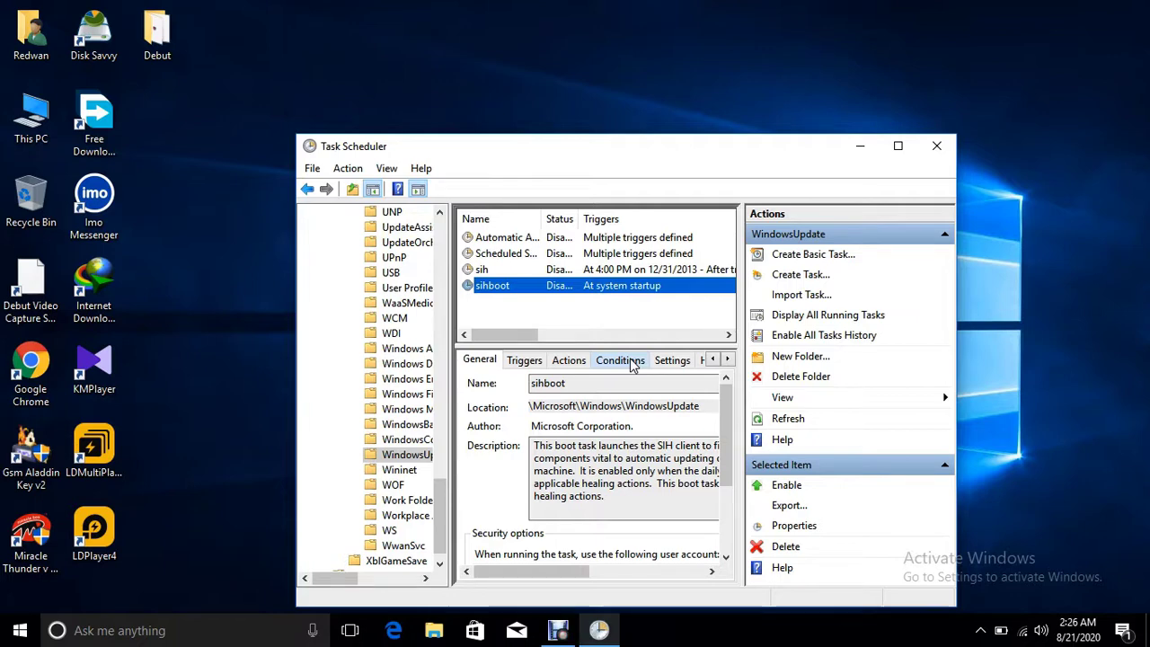
click(939, 146)
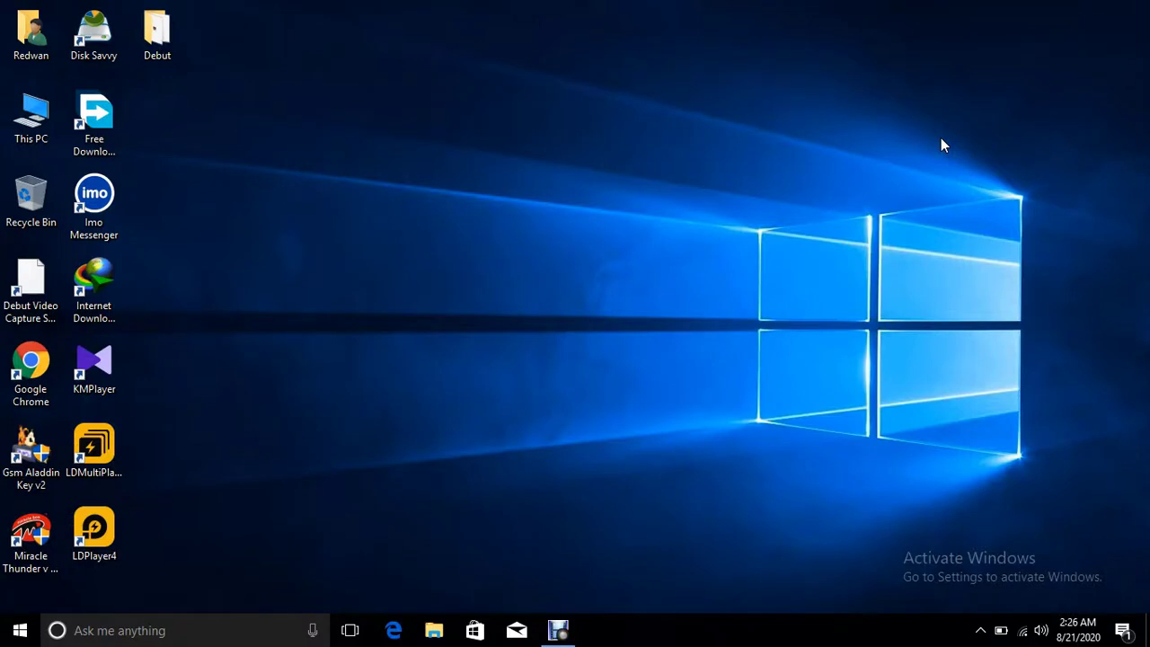